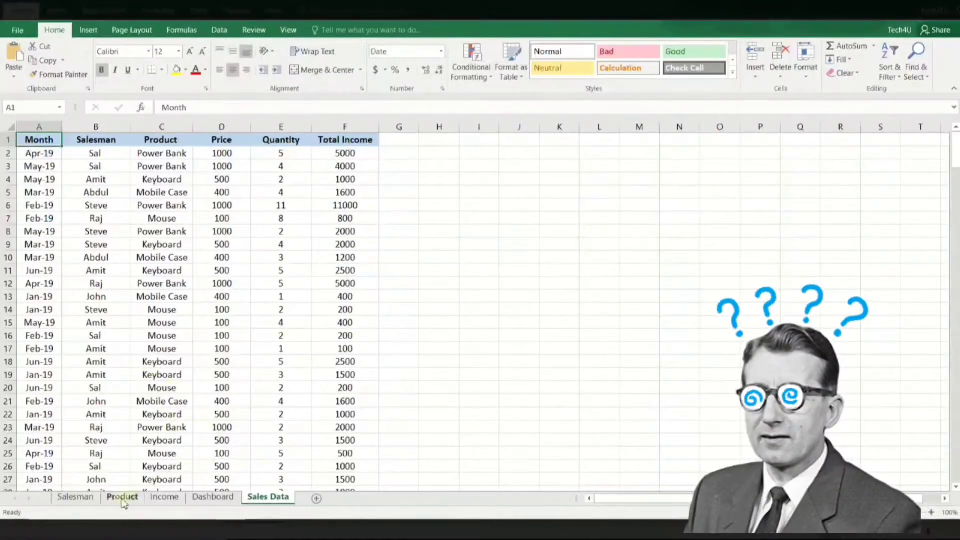
Step: Tour the finished Salesman, Product, Income and Dashboard report sheets
left_click(75, 497)
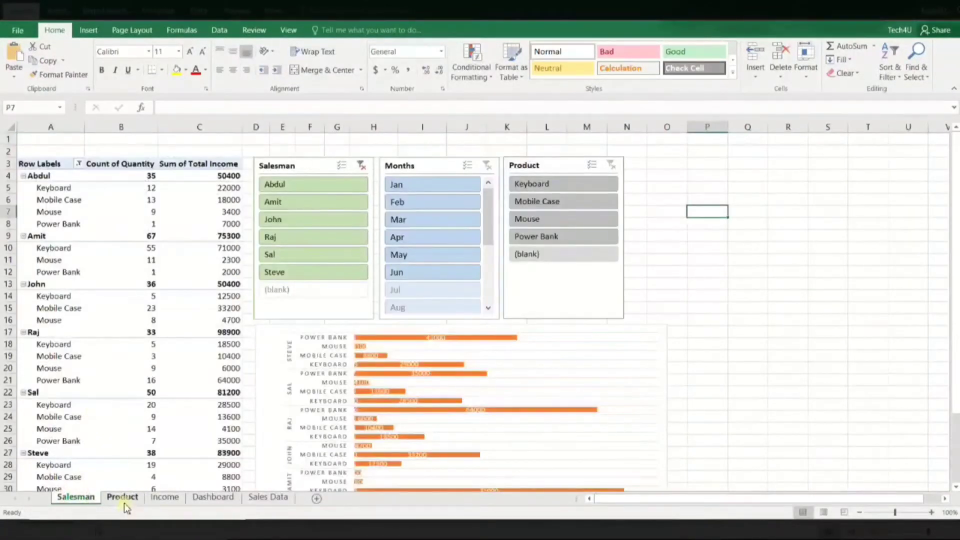
left_click(122, 497)
left_click(165, 497)
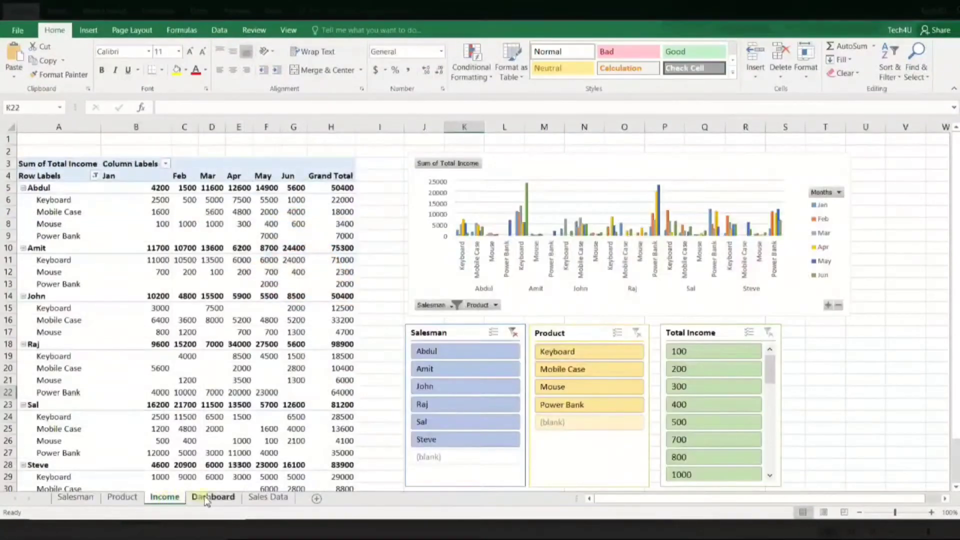
left_click(213, 498)
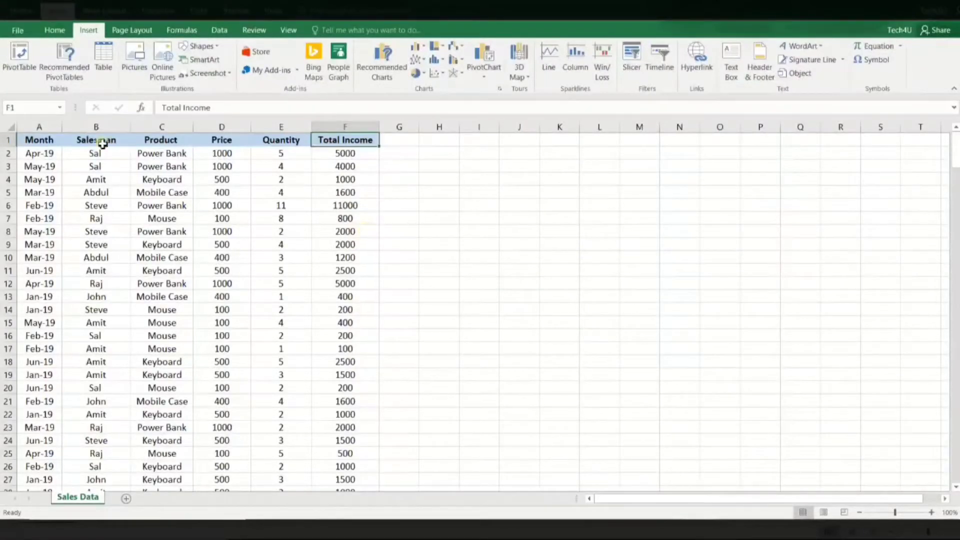
Step: Point out the Month, Salesman, Product, Price and Quantity column headings of the sales data
left_click(30, 140)
left_click(105, 140)
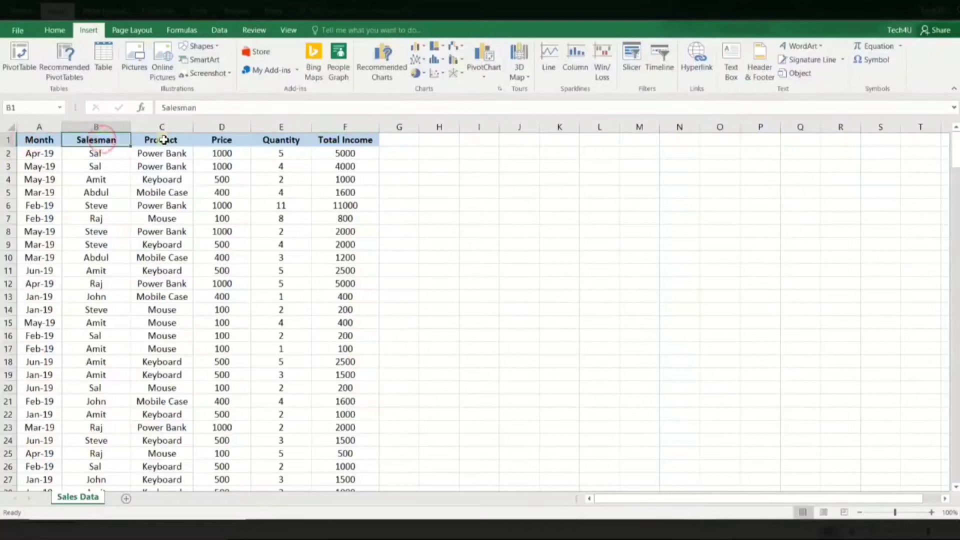
left_click(161, 141)
left_click(221, 140)
left_click(280, 141)
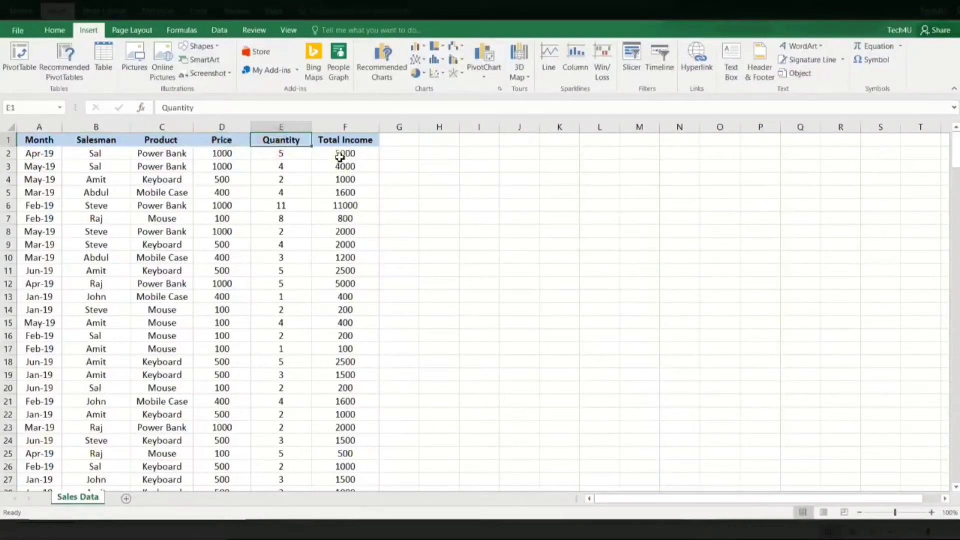
left_click(31, 141)
left_click(96, 140)
left_click(161, 140)
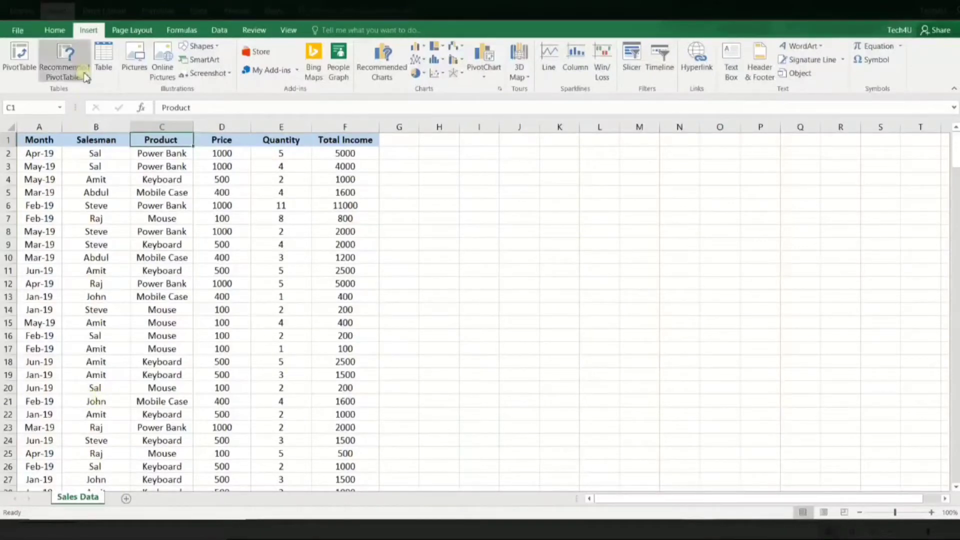
Step: Create a pivot table from the sales data on a new worksheet
left_click(20, 56)
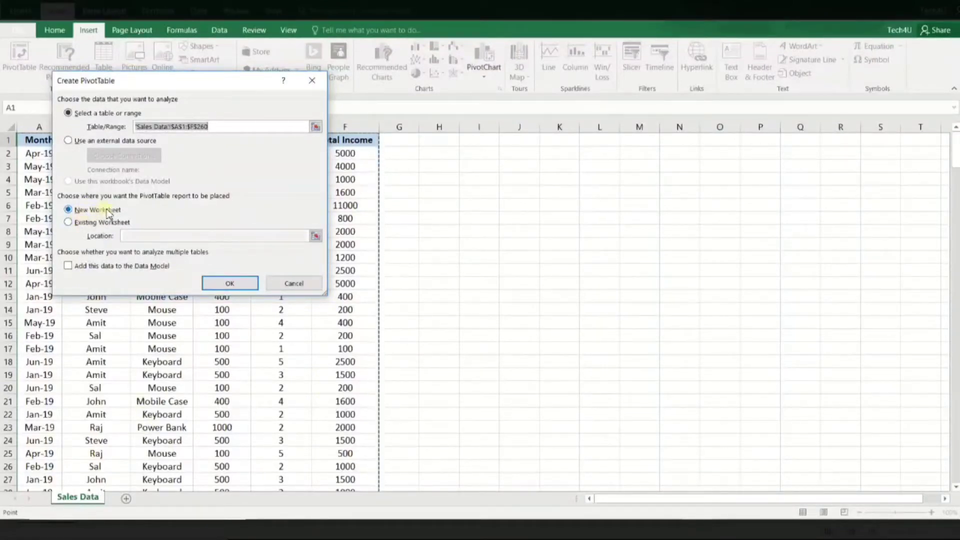
left_click(91, 223)
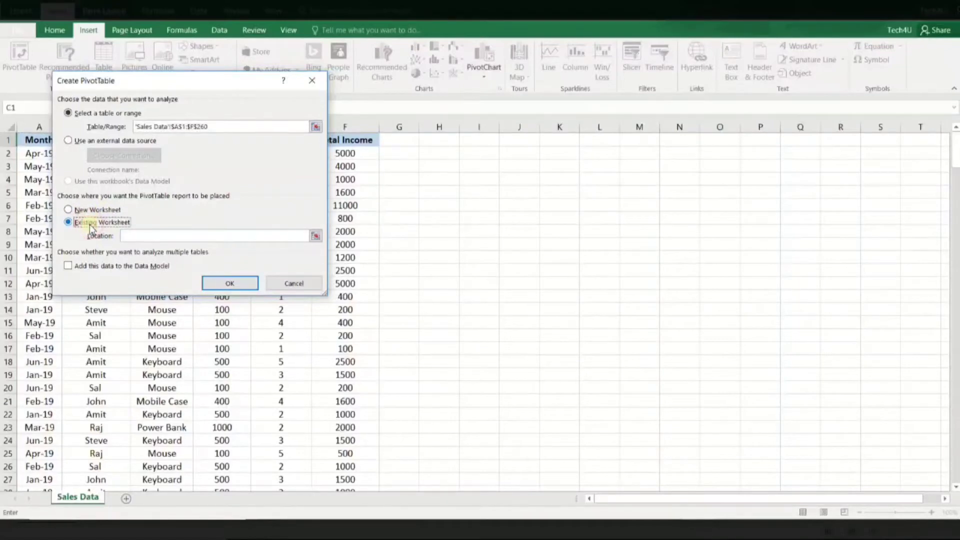
left_click(68, 209)
left_click(230, 283)
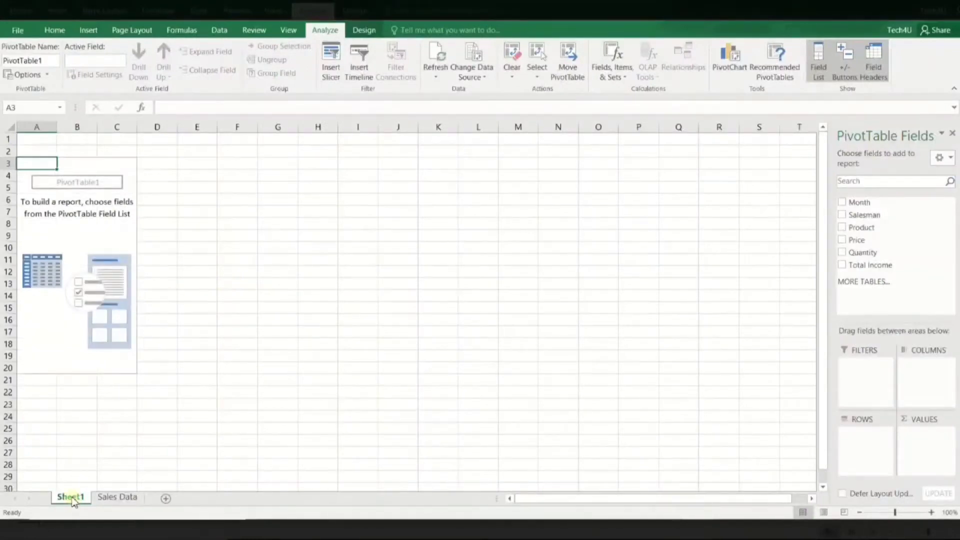
Step: Compare the Sales Data sheet with the new Pivot sheet and select its empty pivot area
left_click(236, 219)
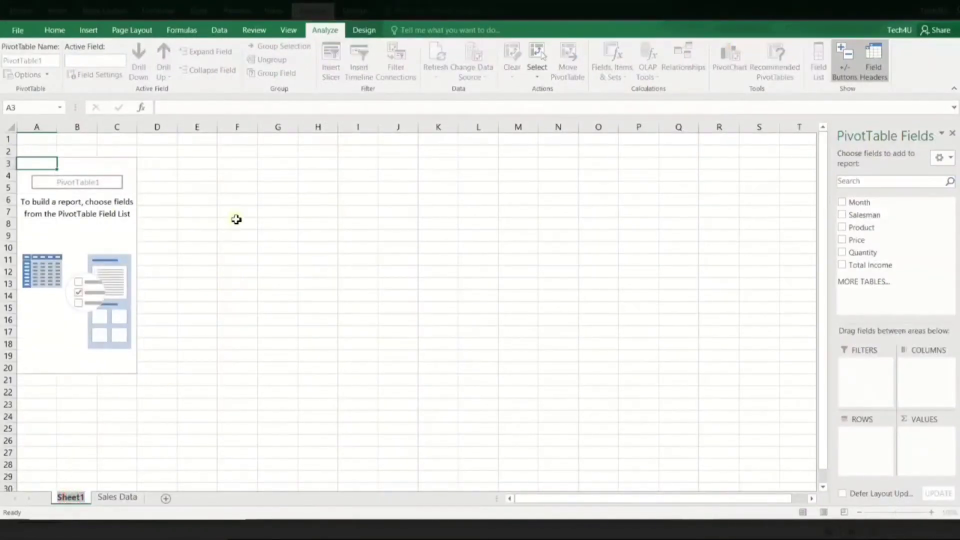
type("Pivot")
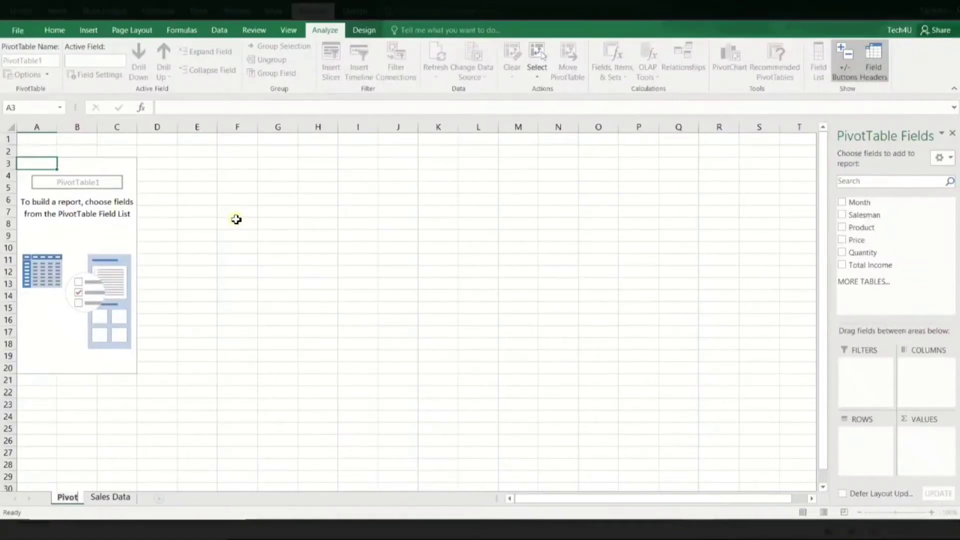
left_click(111, 497)
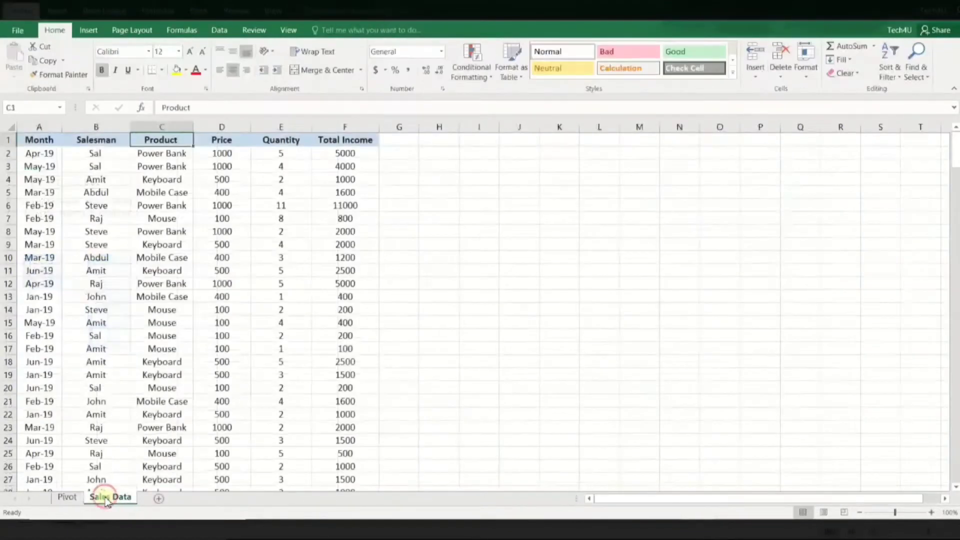
left_click(67, 496)
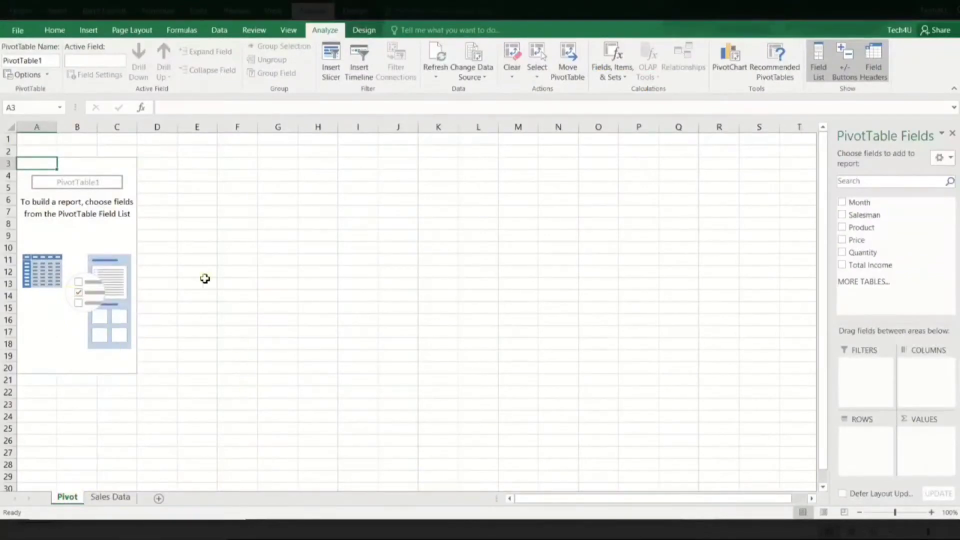
left_click(79, 234)
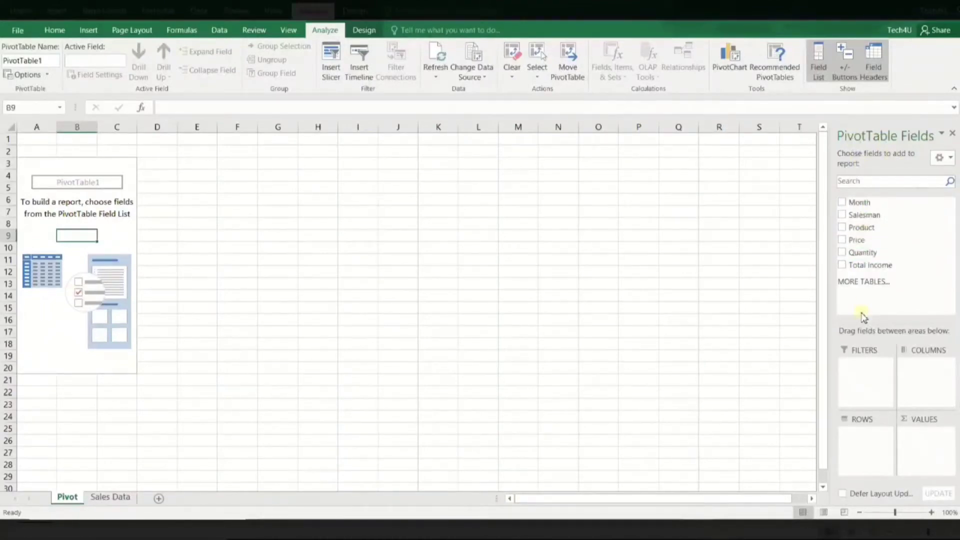
Step: Put Salesman in Rows and Total Income in Values of the pivot table
key("alt+h")
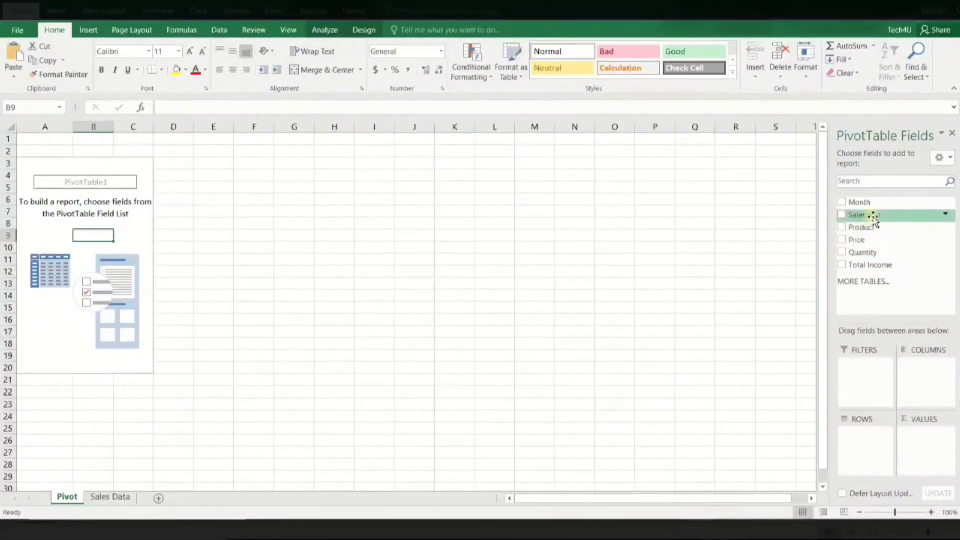
left_click_drag(873, 217, 863, 448)
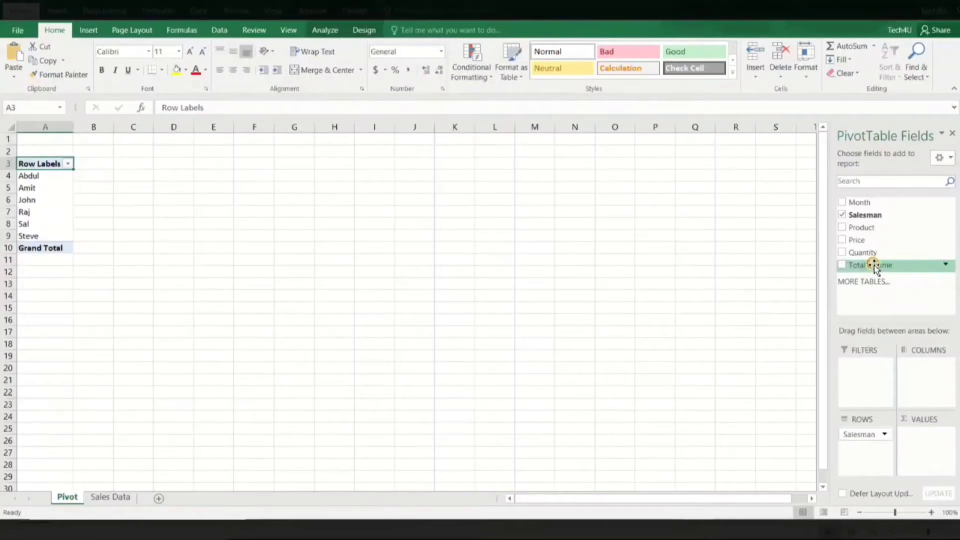
left_click_drag(875, 265, 916, 448)
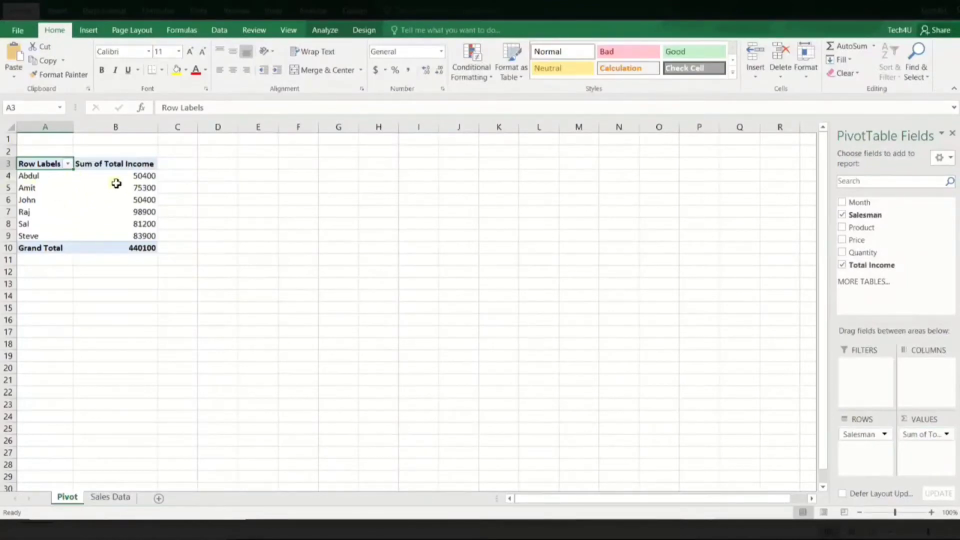
Step: Review the salesmen's income totals, including Raj's 98900 and the 440100 Grand Total
left_click(139, 175)
left_click(113, 210)
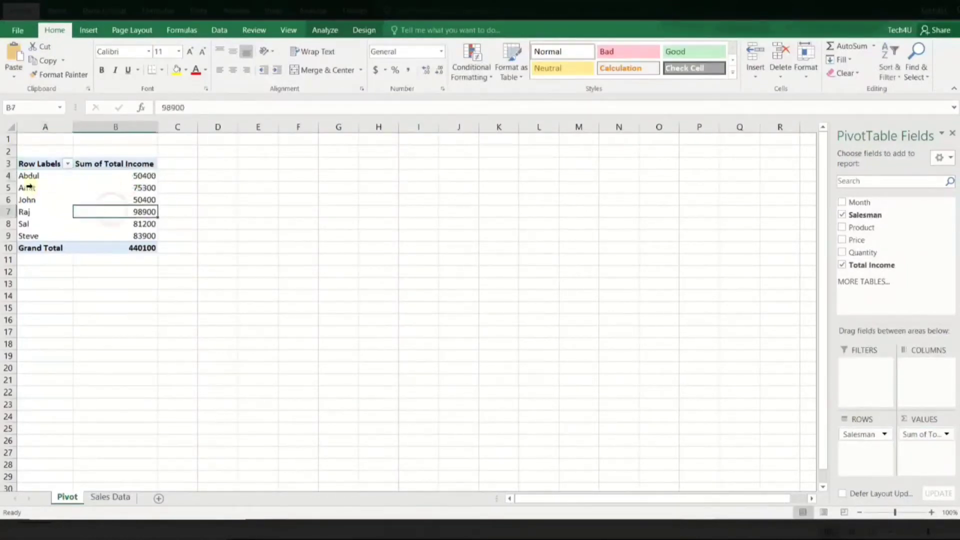
left_click_drag(34, 176, 135, 189)
left_click(116, 211)
left_click(120, 248)
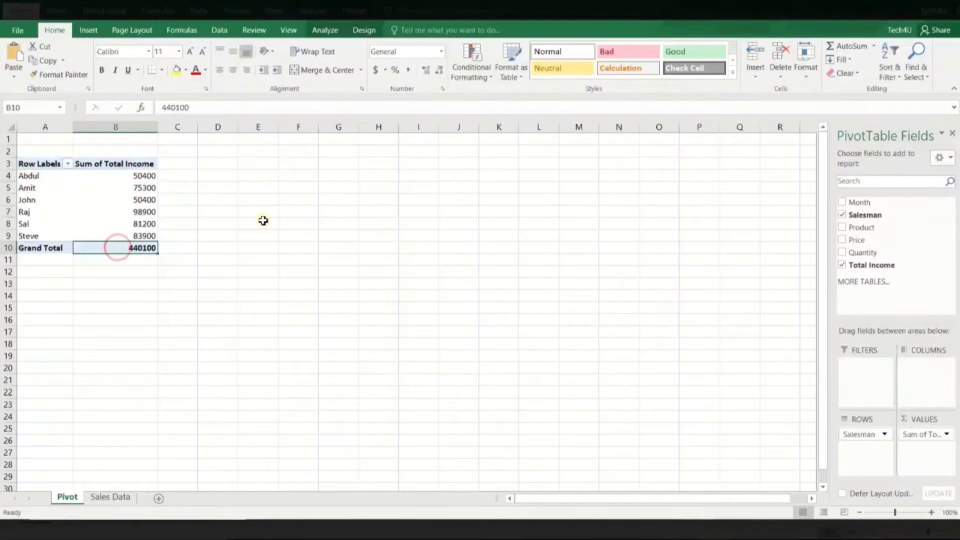
left_click(135, 177)
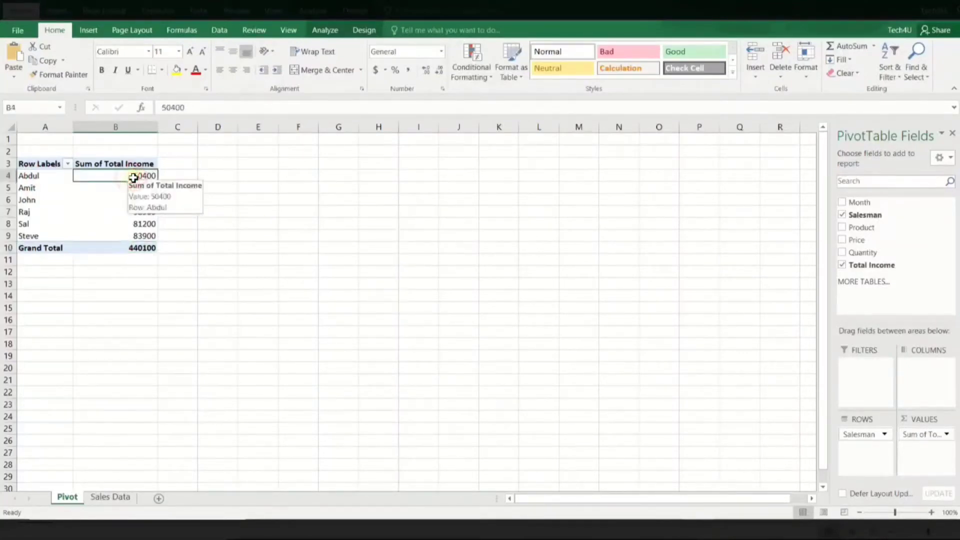
Step: Sort the salesmen by Sum of Total Income, smallest to largest
right_click(135, 177)
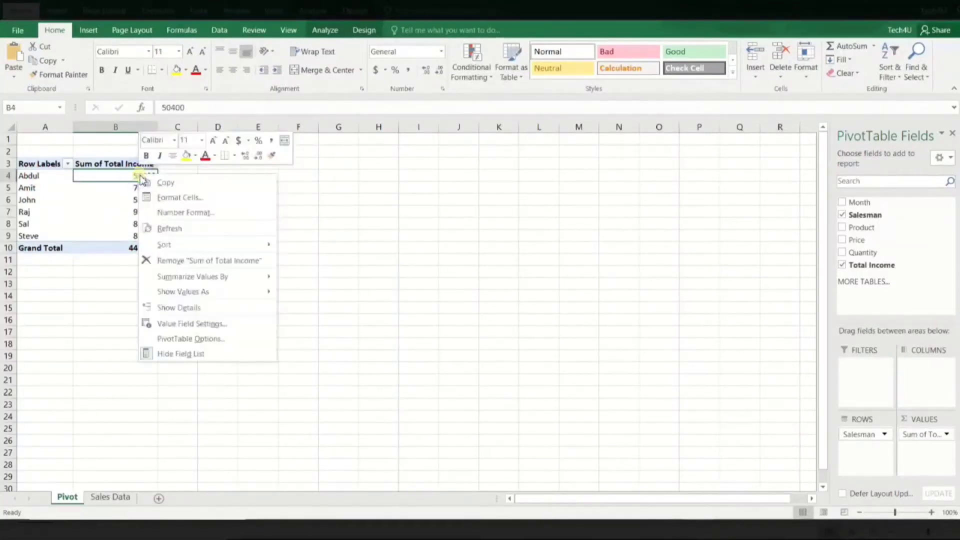
mouse_move(164, 245)
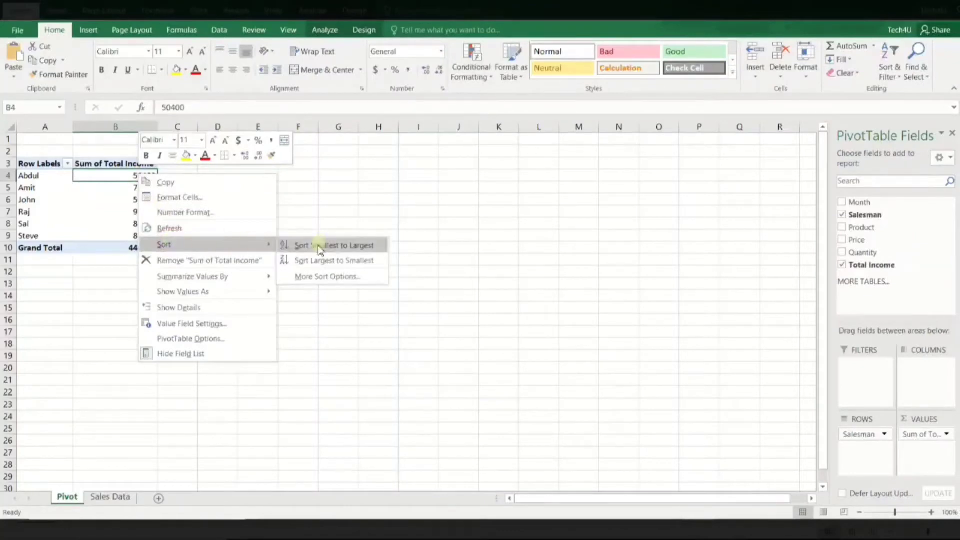
left_click(318, 248)
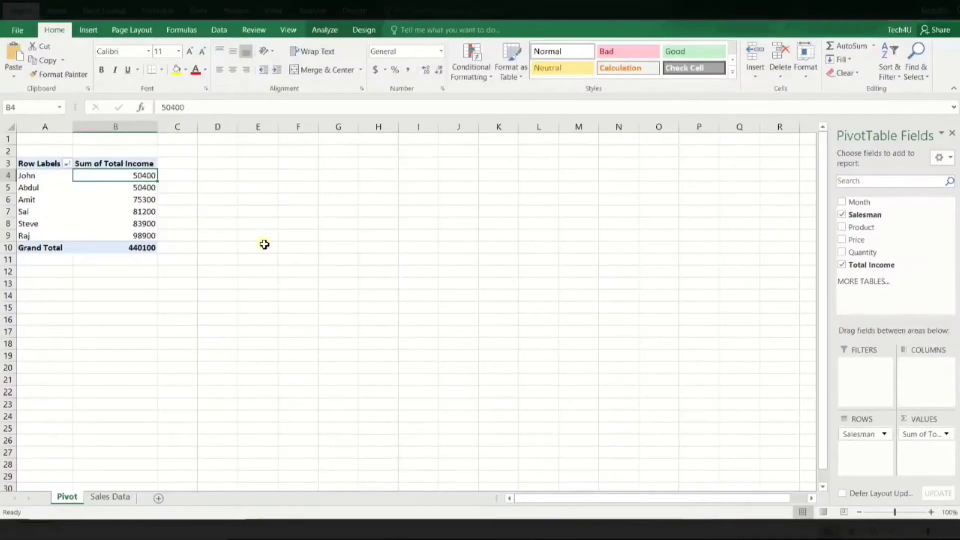
left_click(498, 319)
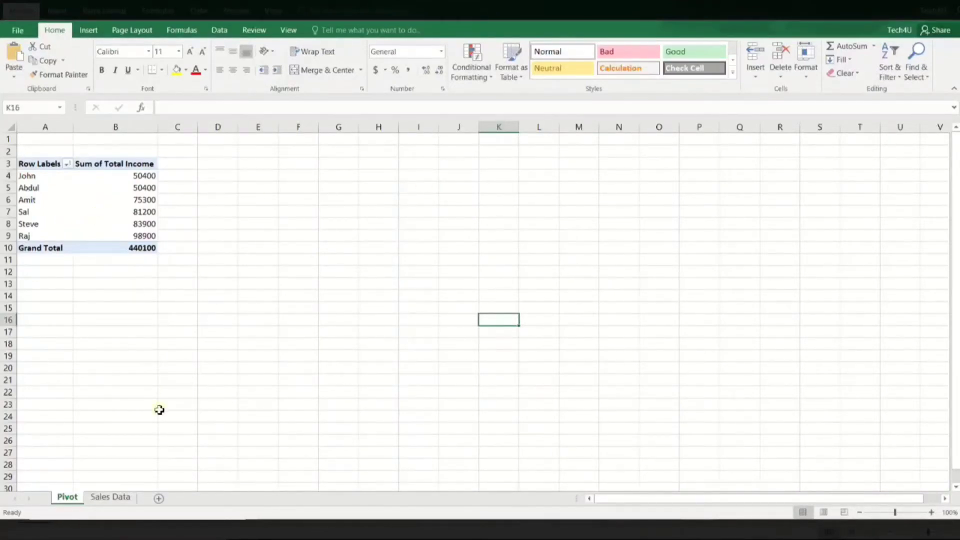
Step: Insert a clustered column PivotChart from the pivot table
left_click(138, 212)
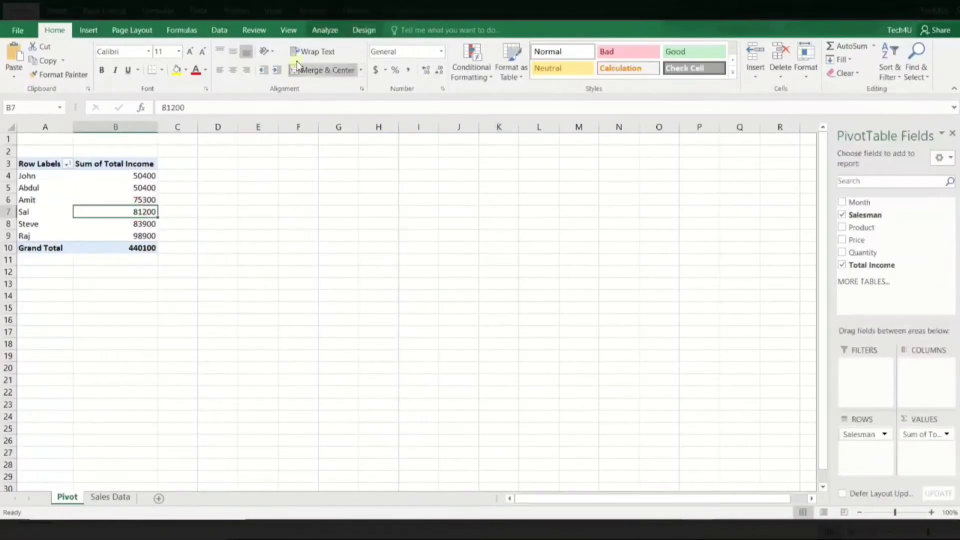
left_click(325, 30)
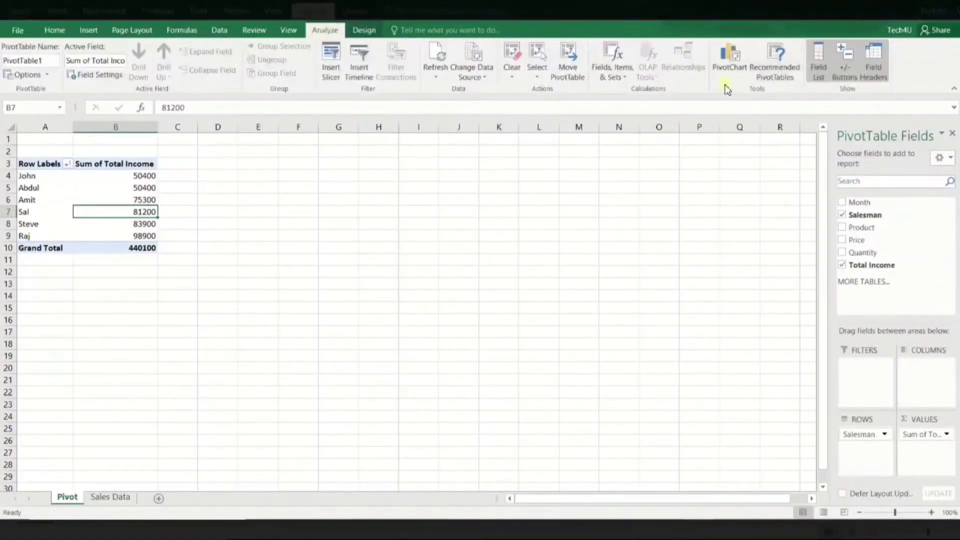
left_click(729, 60)
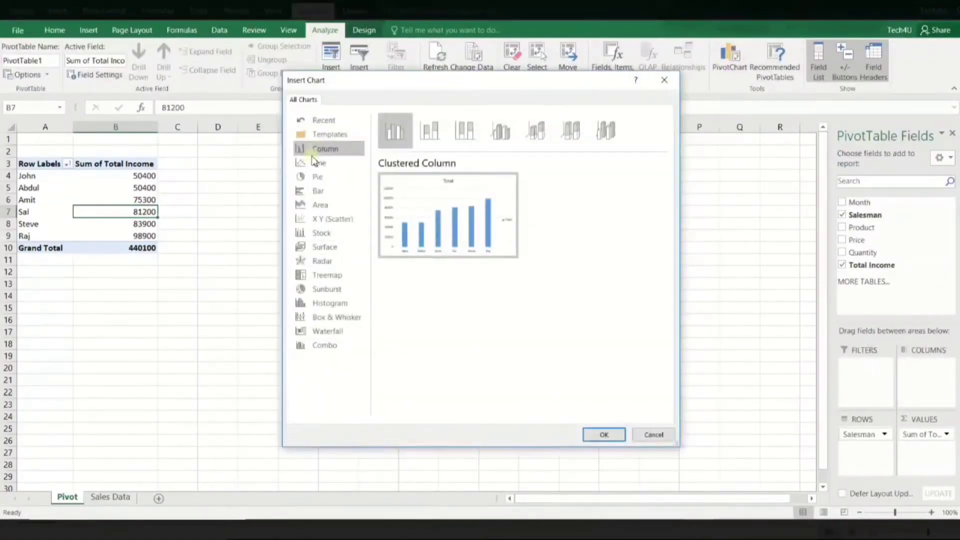
left_click(318, 163)
left_click(318, 190)
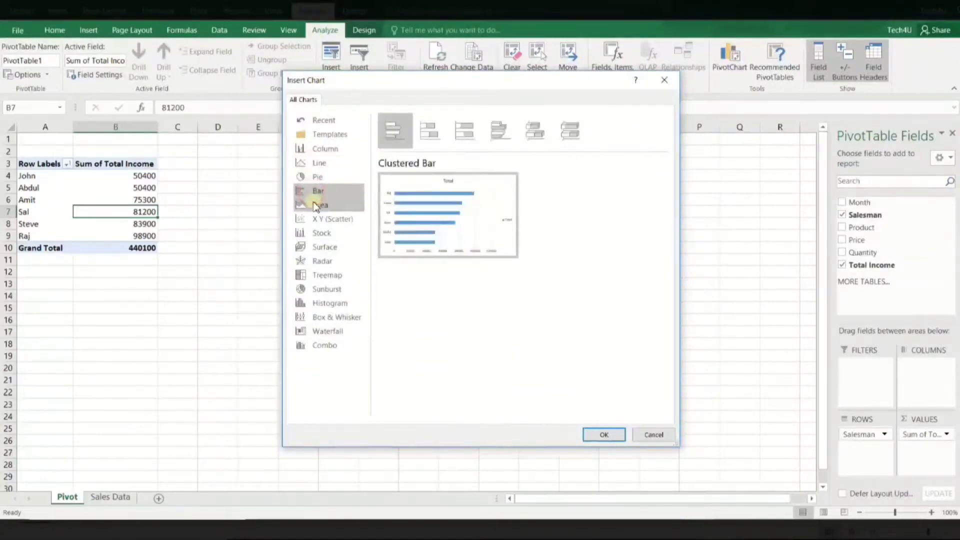
left_click(320, 220)
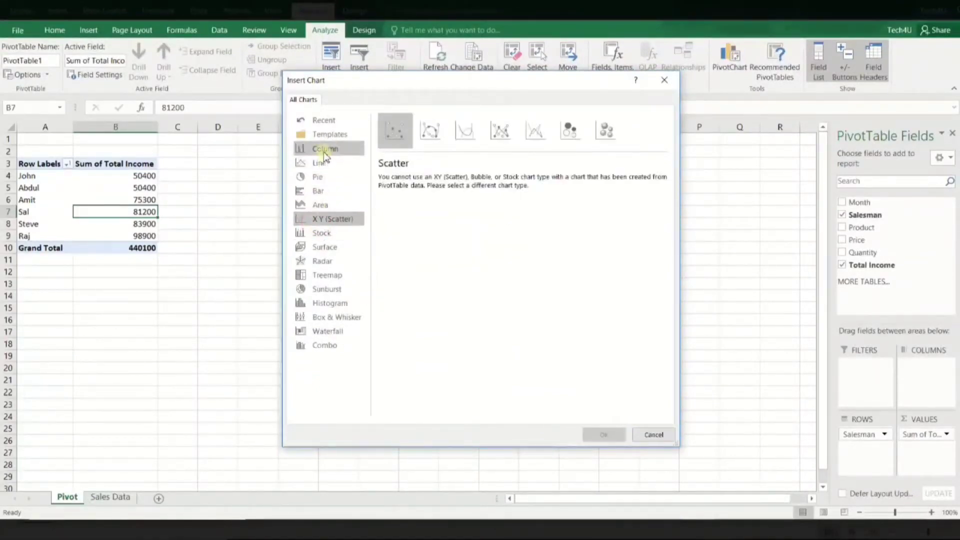
left_click(324, 149)
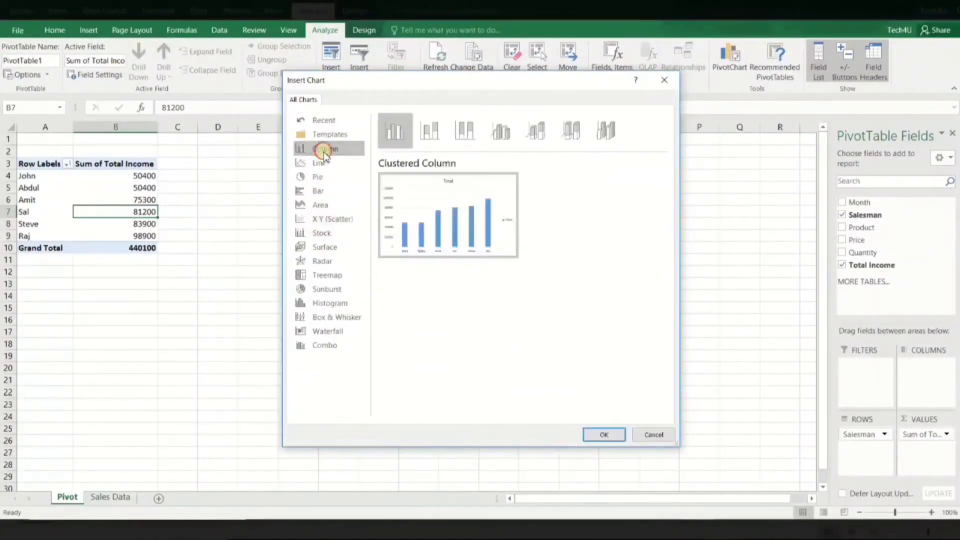
left_click(604, 435)
Step: Move the chart beside the pivot table and remove its field buttons, legend and title
left_click_drag(405, 246, 311, 159)
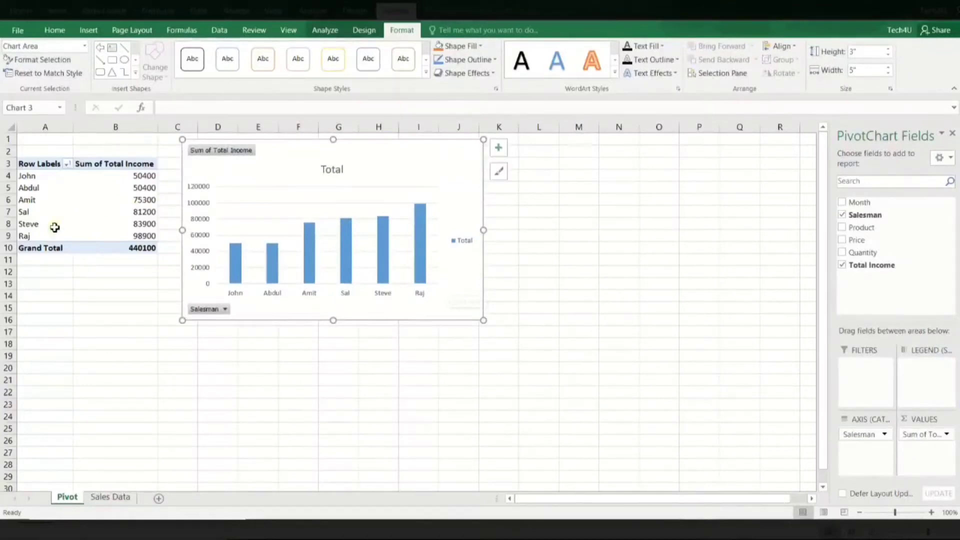
right_click(222, 152)
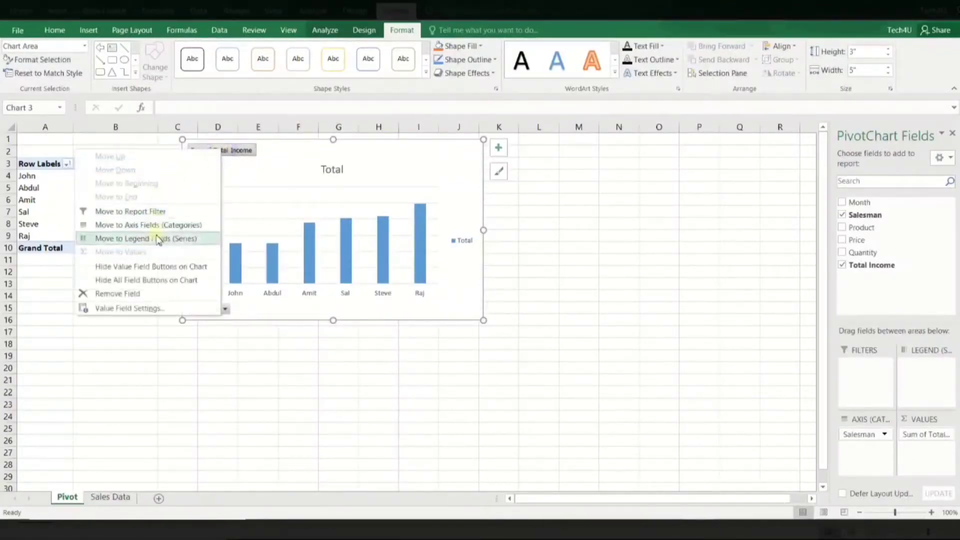
left_click(114, 282)
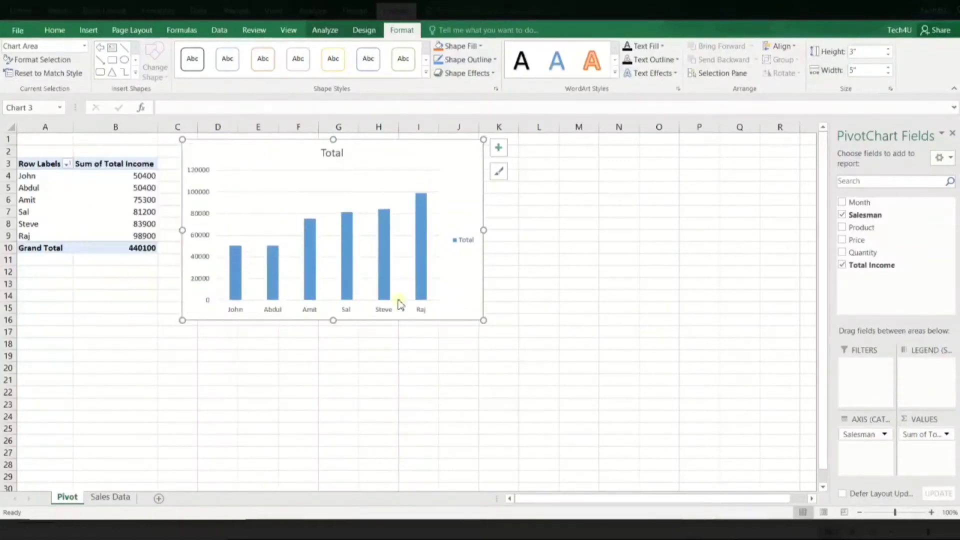
left_click(465, 240)
key("Delete")
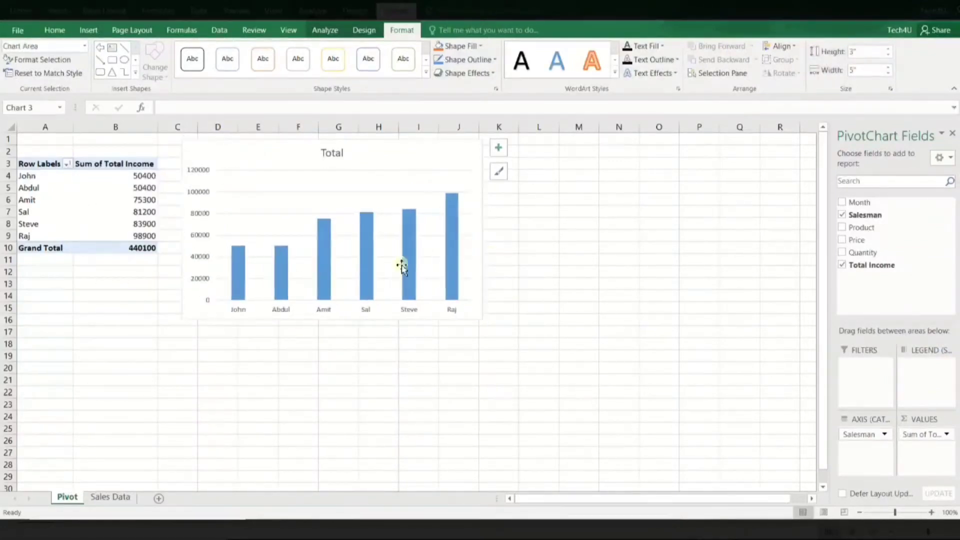
left_click(336, 154)
key("Delete")
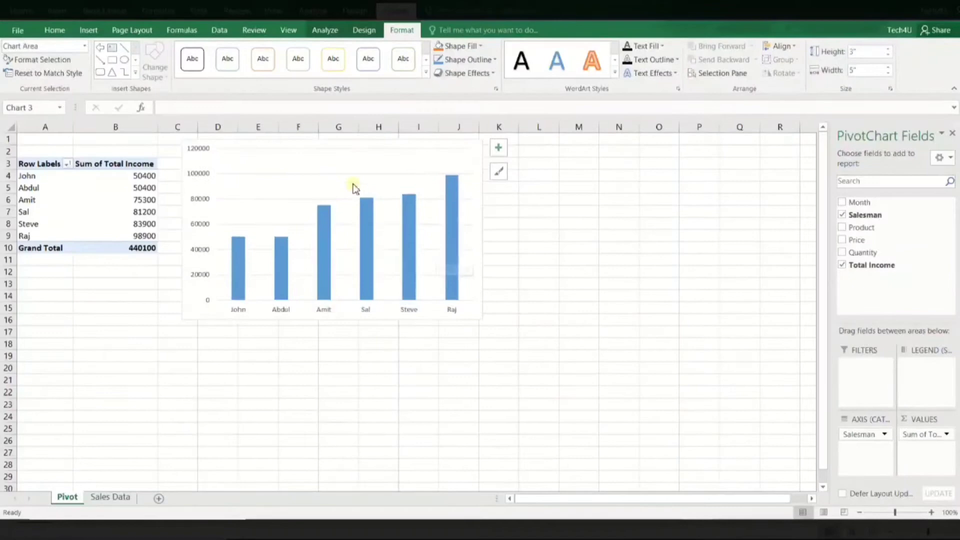
left_click(532, 324)
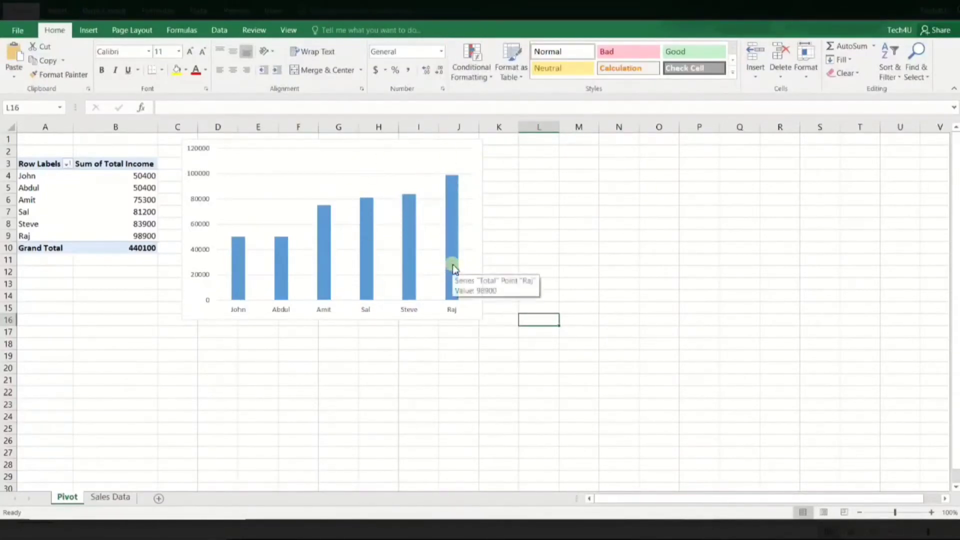
Step: Fill the pivot chart's income bars with standard green
right_click(452, 201)
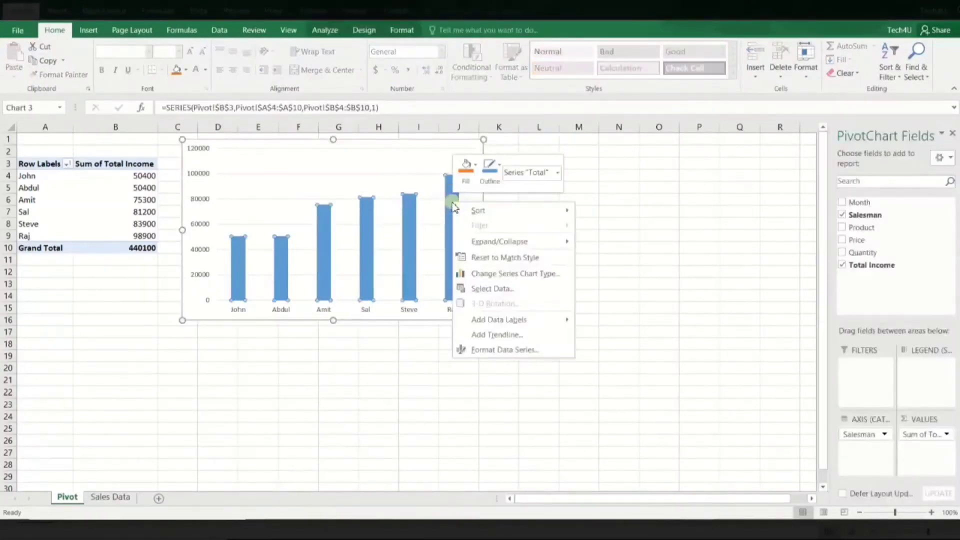
left_click(474, 165)
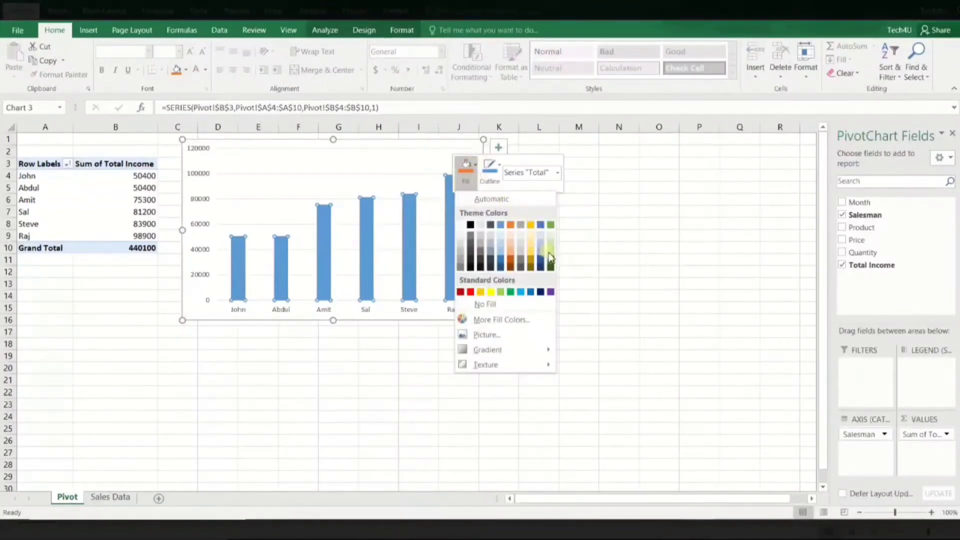
left_click(511, 292)
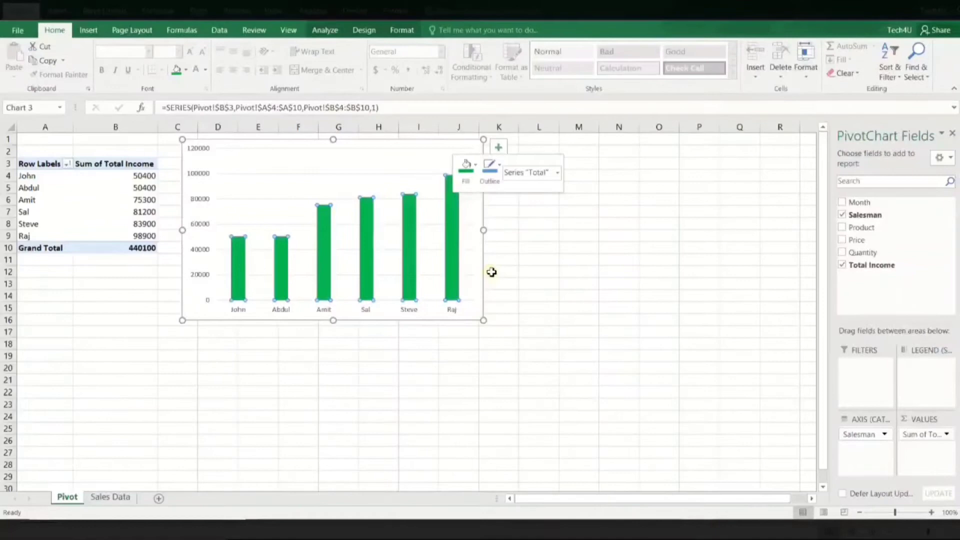
left_click(523, 298)
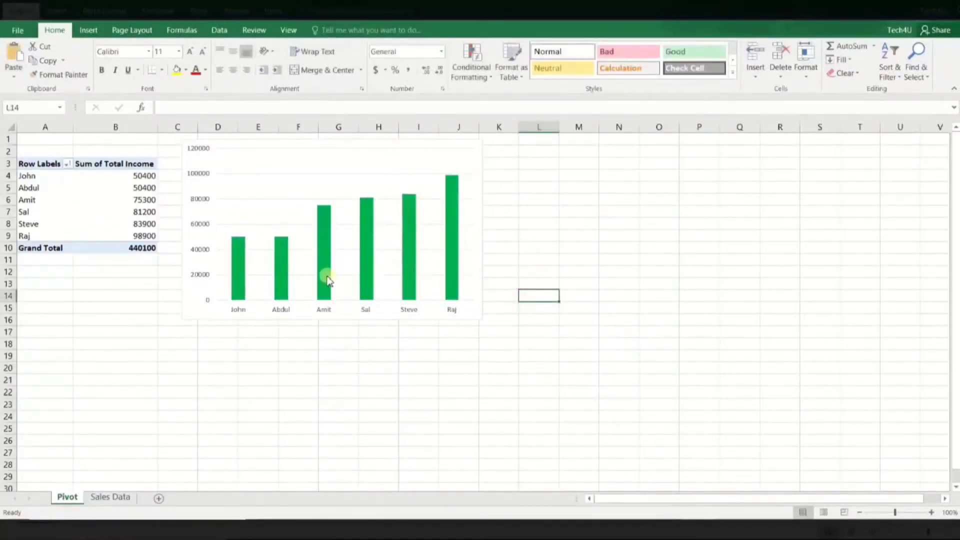
Step: Reduce the bar series gap width to about 66% so the green bars widen
right_click(452, 240)
left_click(495, 386)
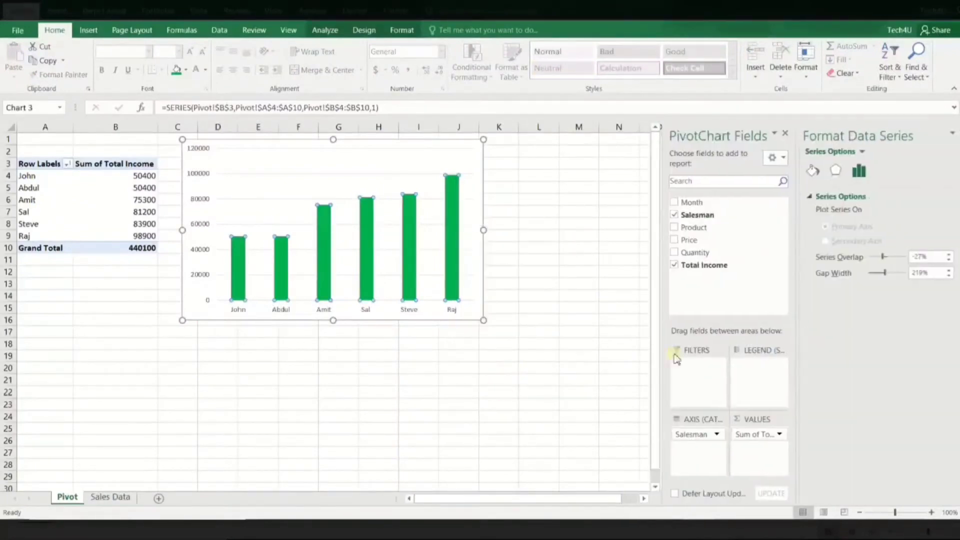
left_click_drag(872, 273, 861, 273)
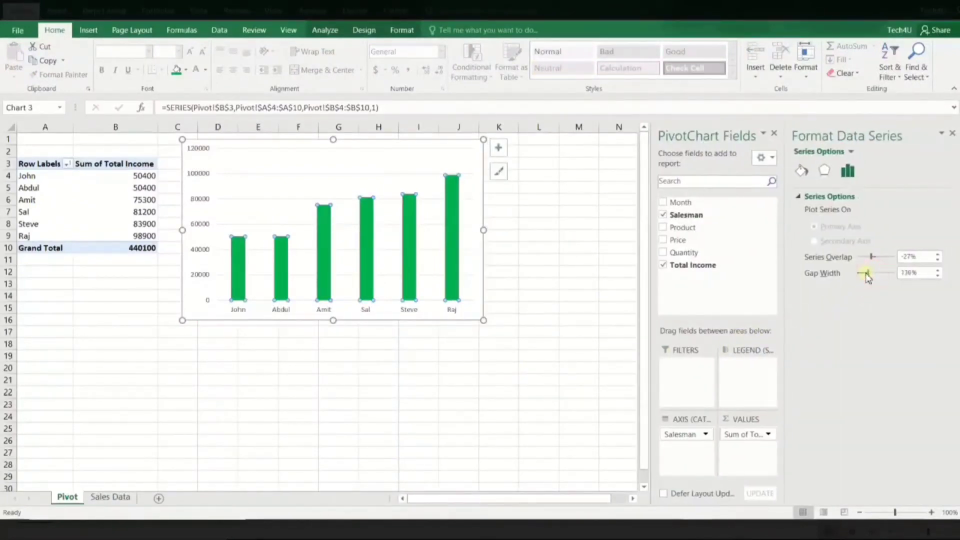
left_click(539, 321)
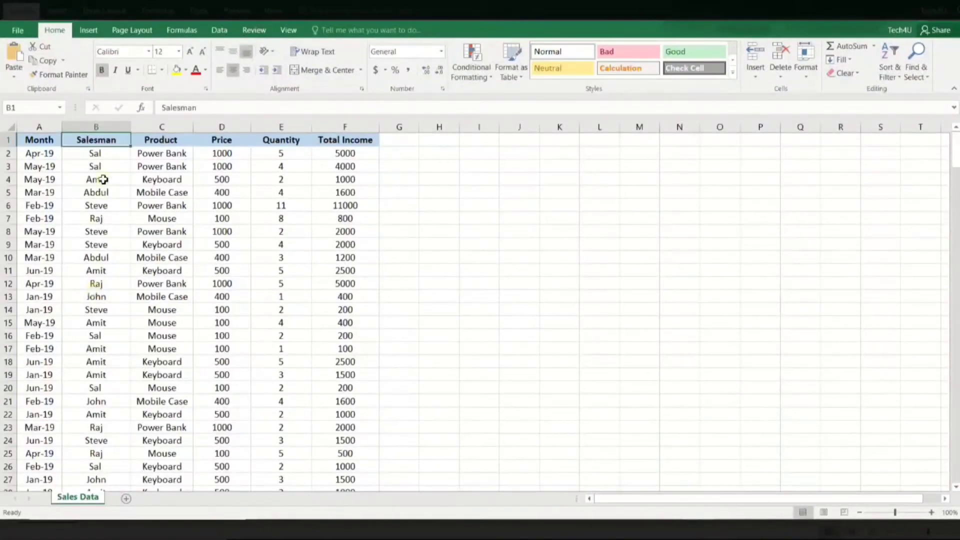
Step: Create a pivot table from the sales data on a new sheet named Pivot
left_click(95, 165)
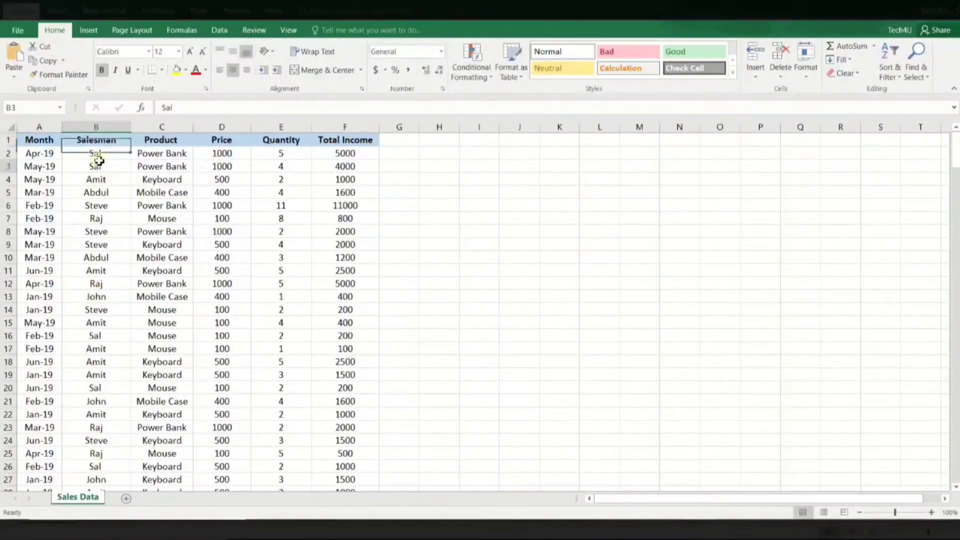
left_click(89, 30)
left_click(23, 54)
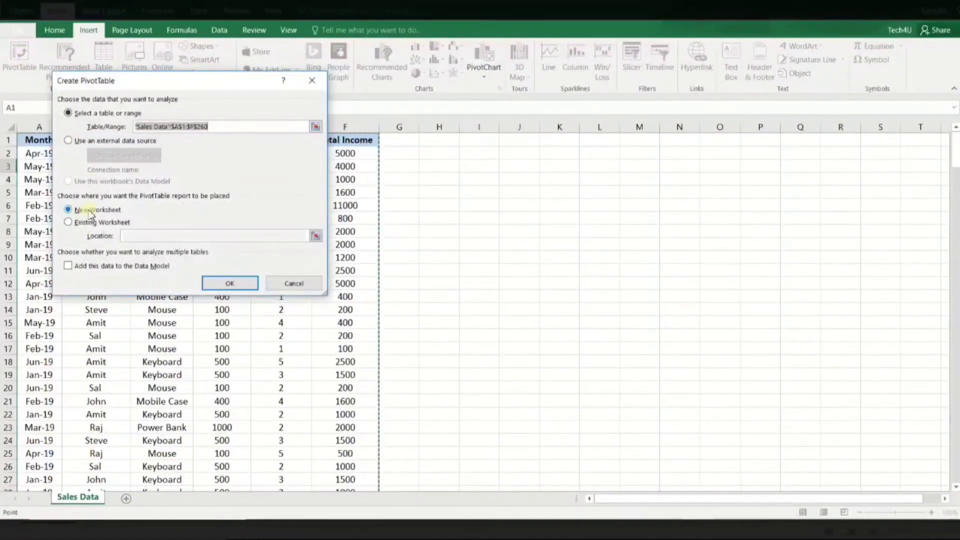
left_click(229, 284)
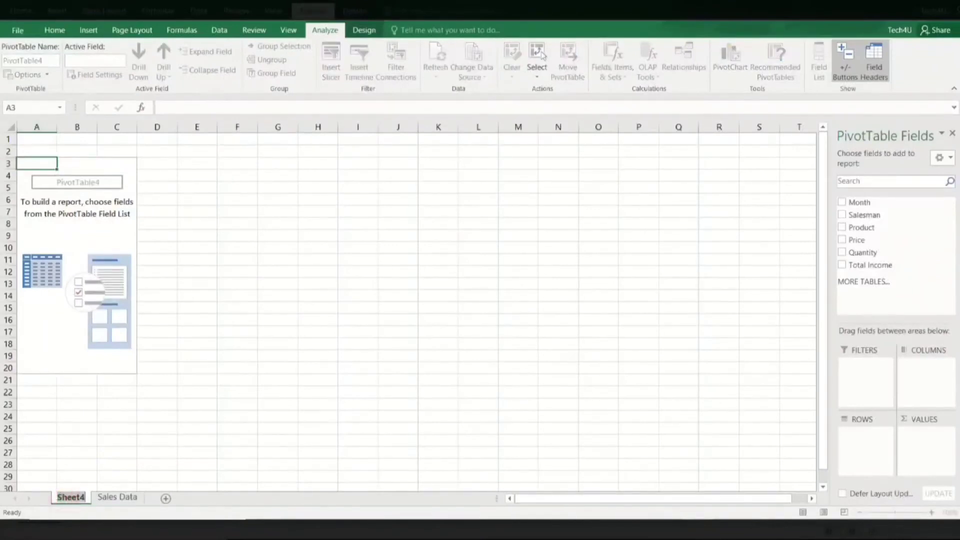
type("Pivot")
key("Return")
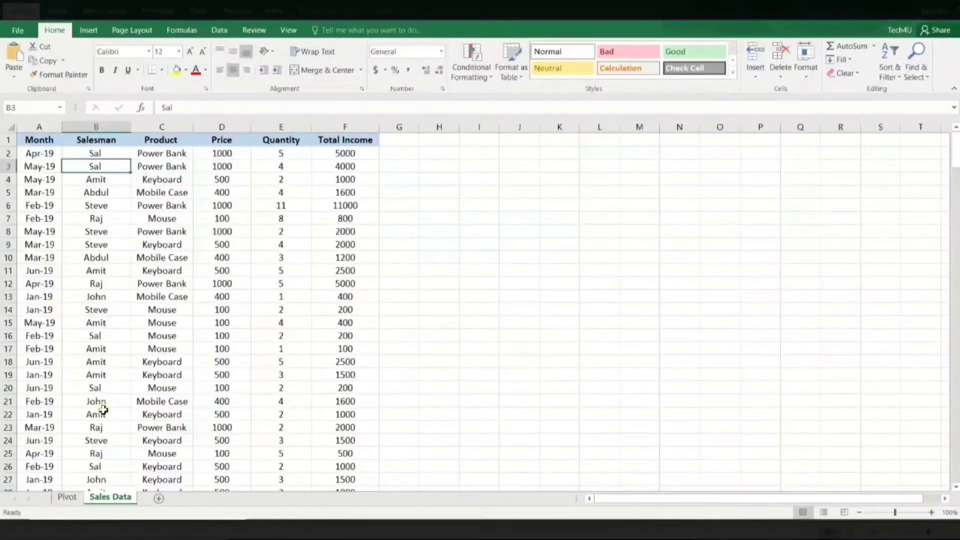
Step: Lay out the pivot with Salesman as rows, Month as filter and Product as columns
left_click(67, 497)
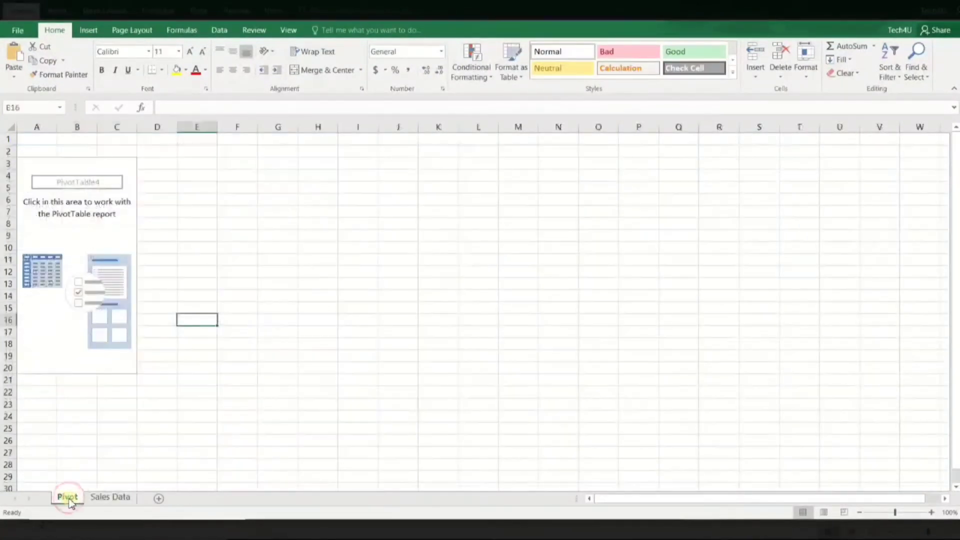
left_click(94, 233)
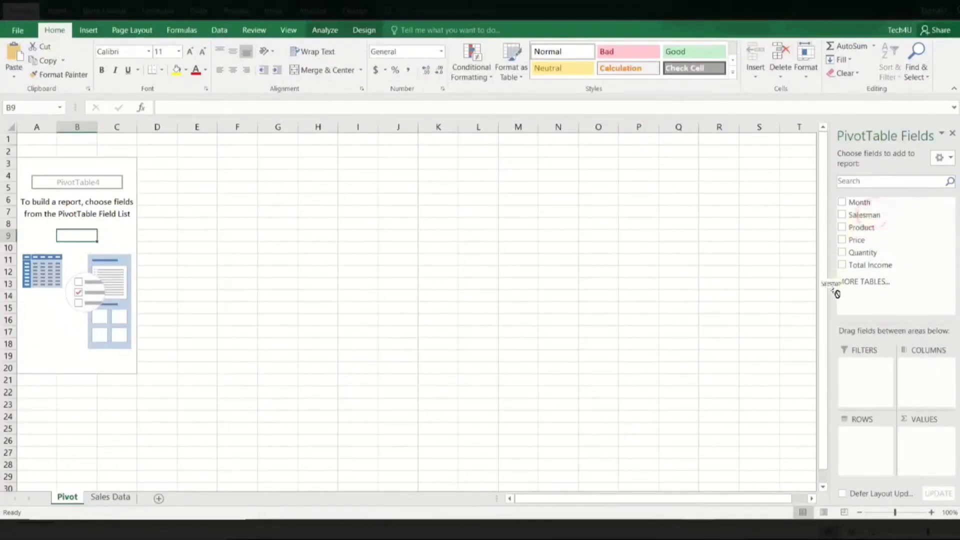
left_click_drag(872, 217, 868, 446)
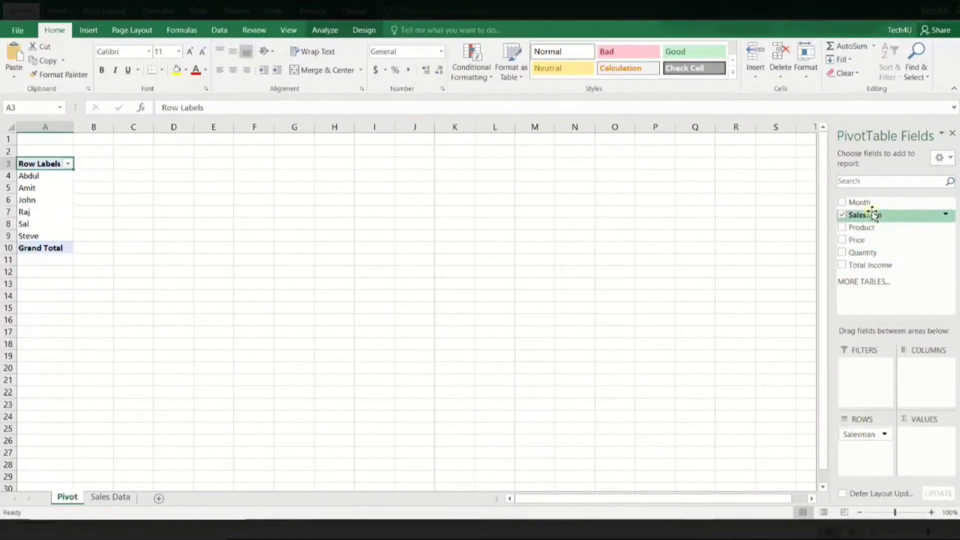
left_click_drag(864, 204, 870, 375)
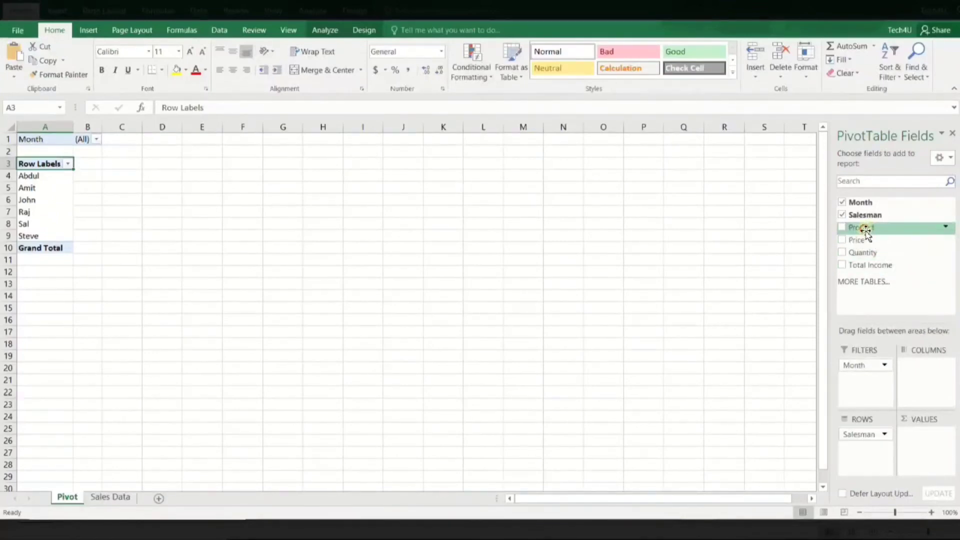
left_click_drag(866, 228, 921, 371)
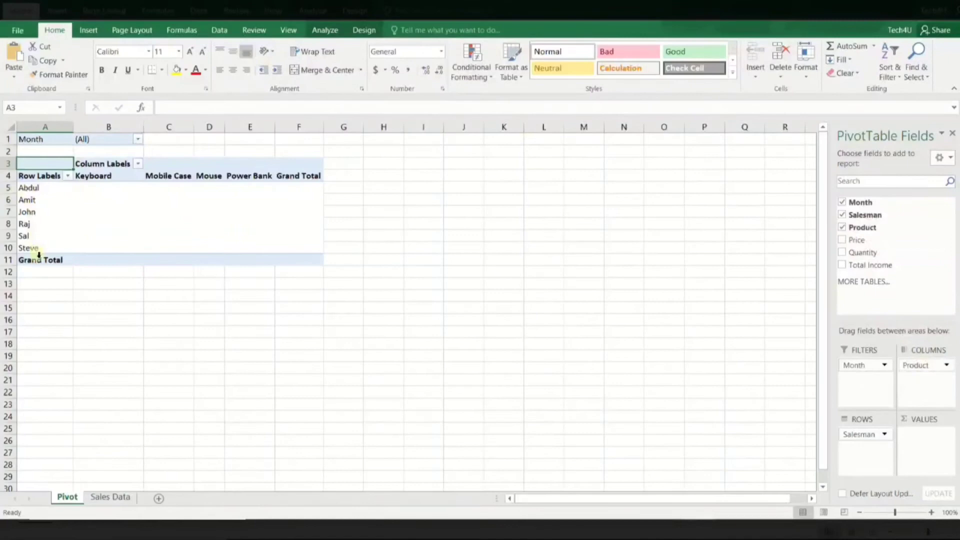
Step: Add Sum of Quantity as values, check the 960 grand total, and open the Month filter
left_click_drag(101, 178, 315, 176)
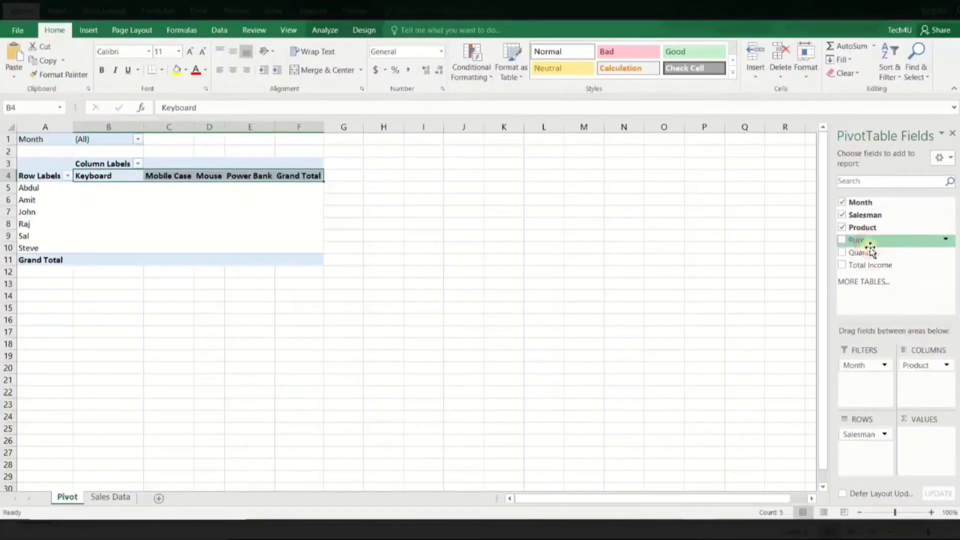
left_click(662, 250)
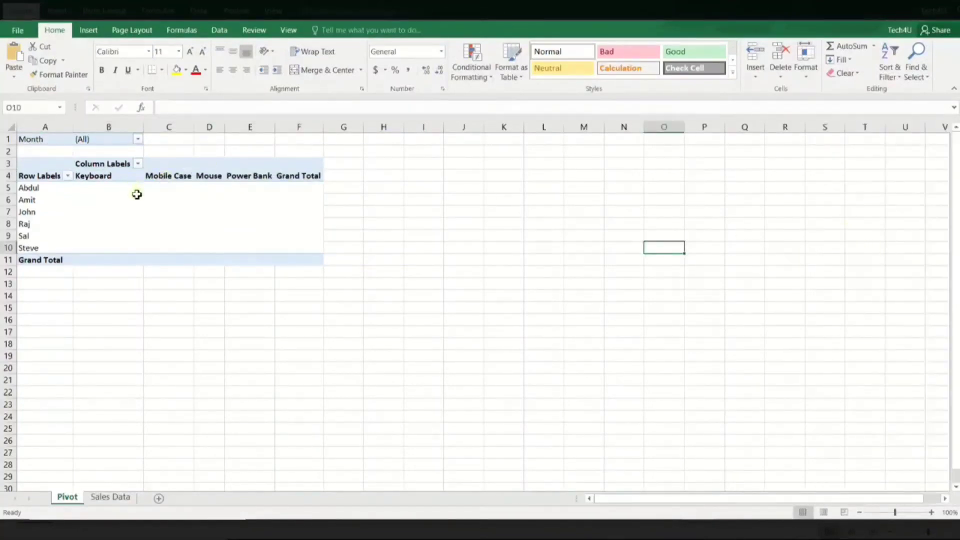
left_click(109, 200)
left_click_drag(862, 253, 925, 443)
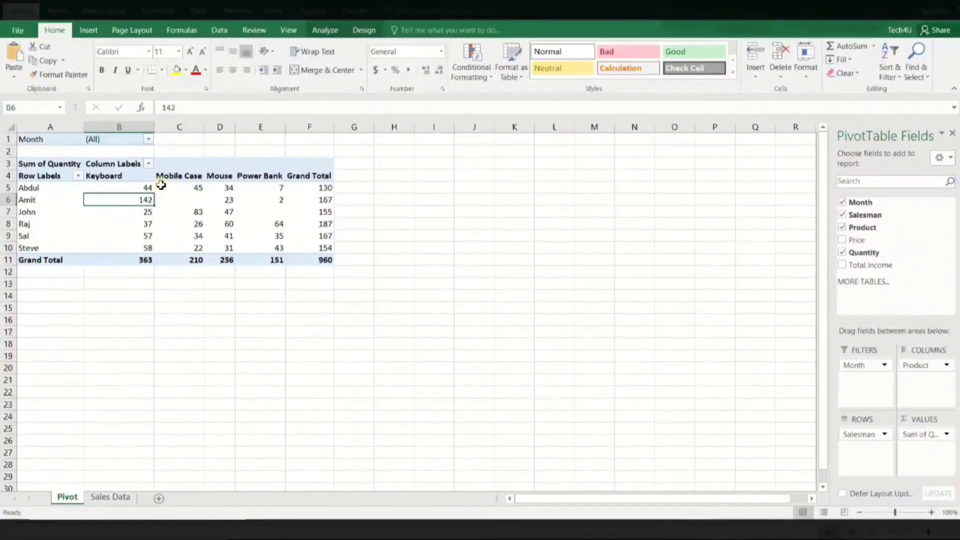
left_click(35, 178)
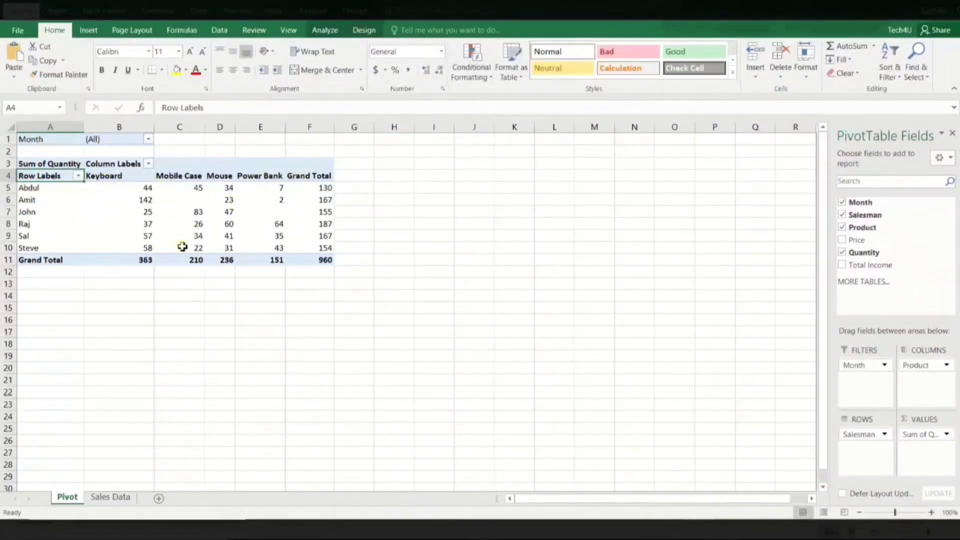
left_click(318, 262)
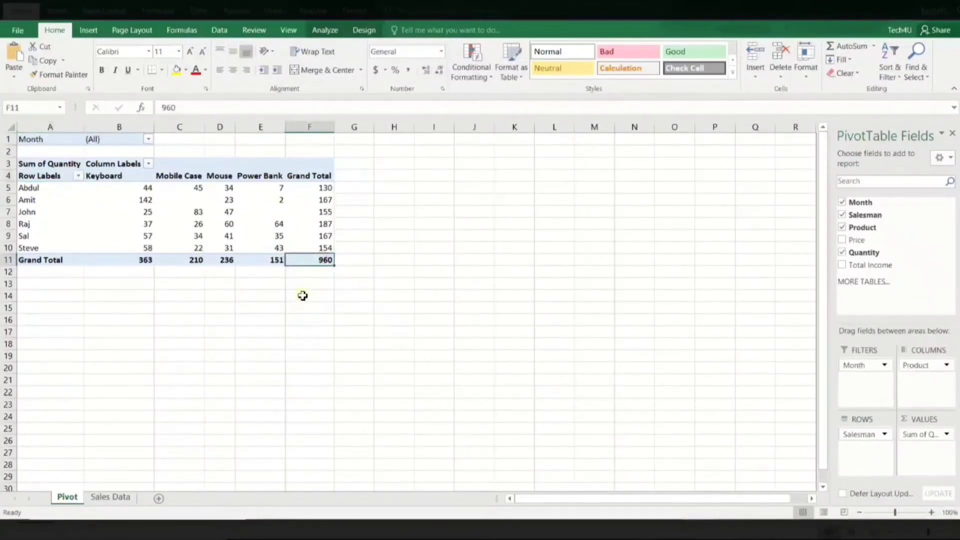
left_click(148, 140)
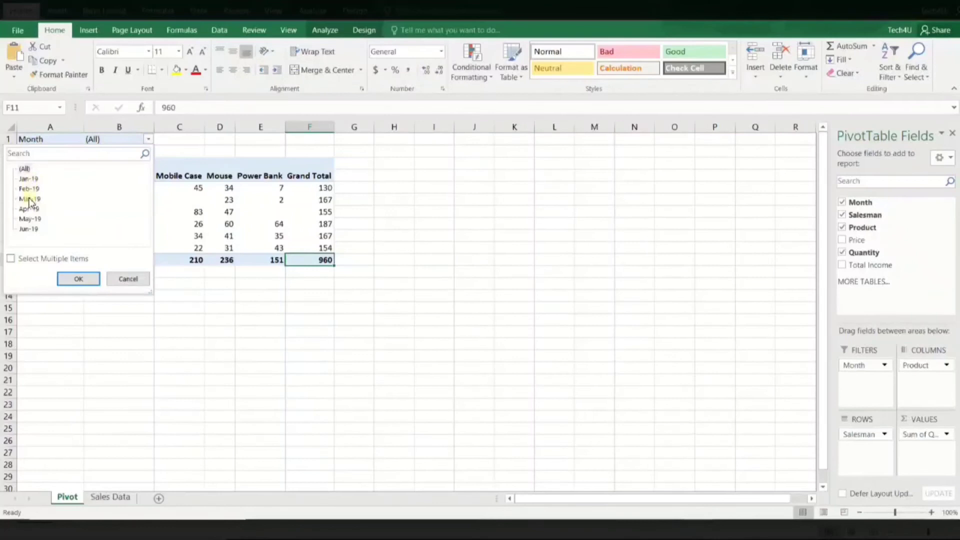
left_click(13, 259)
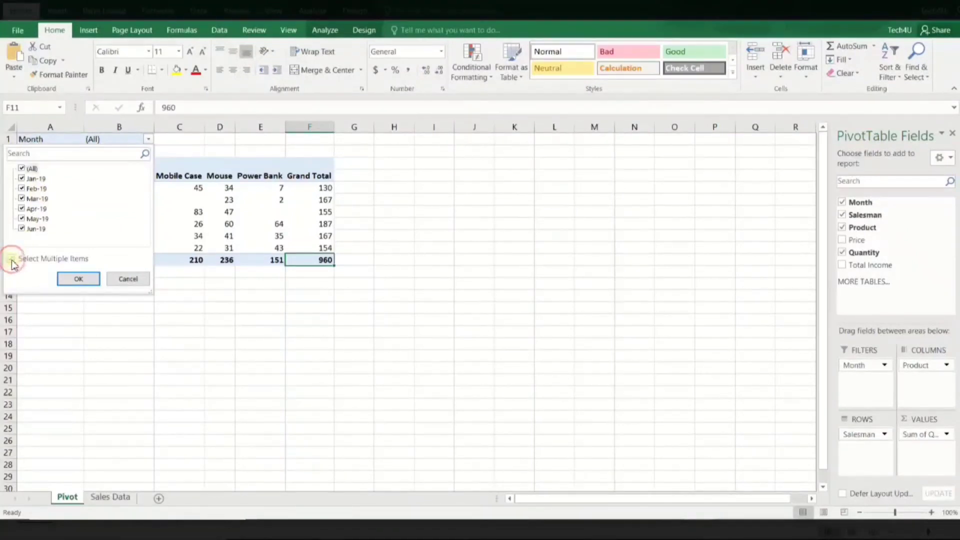
left_click(23, 169)
left_click(22, 178)
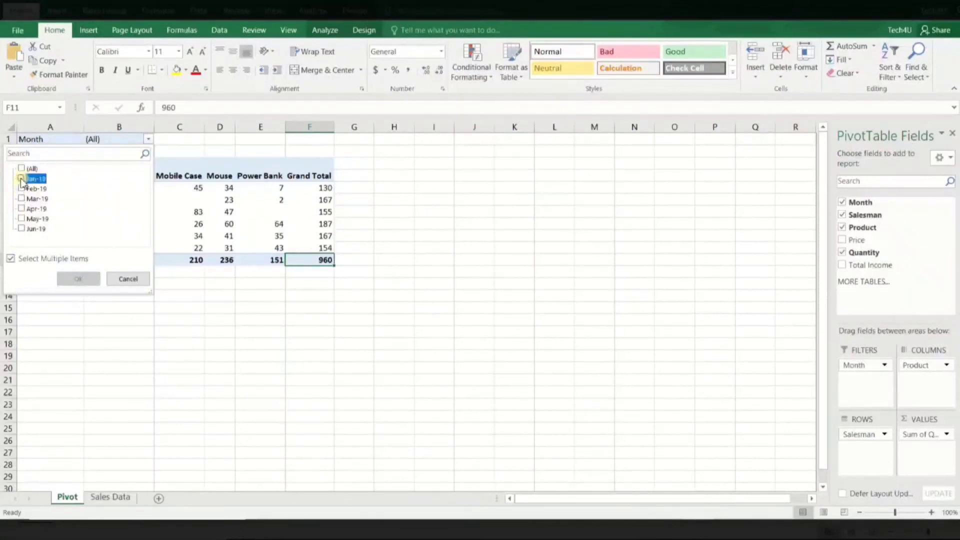
left_click(21, 188)
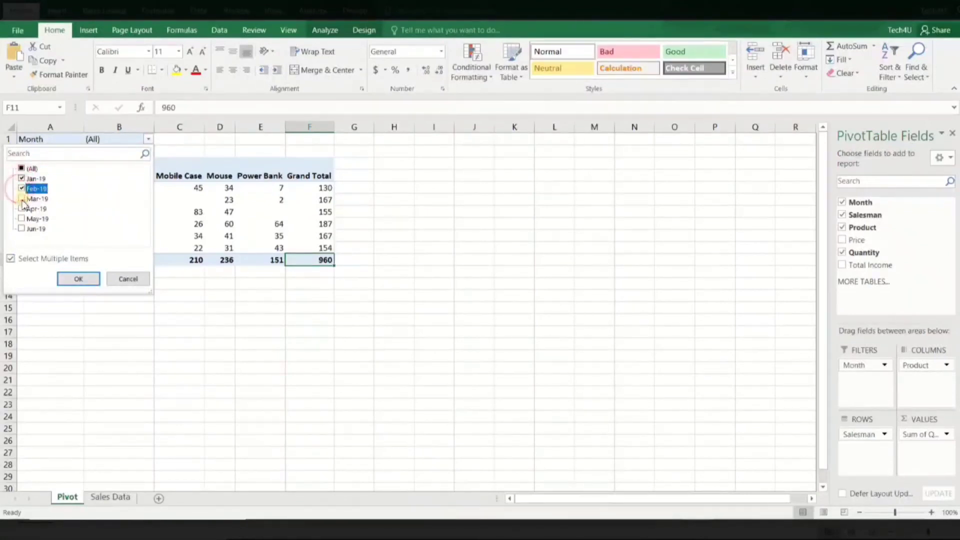
left_click(78, 279)
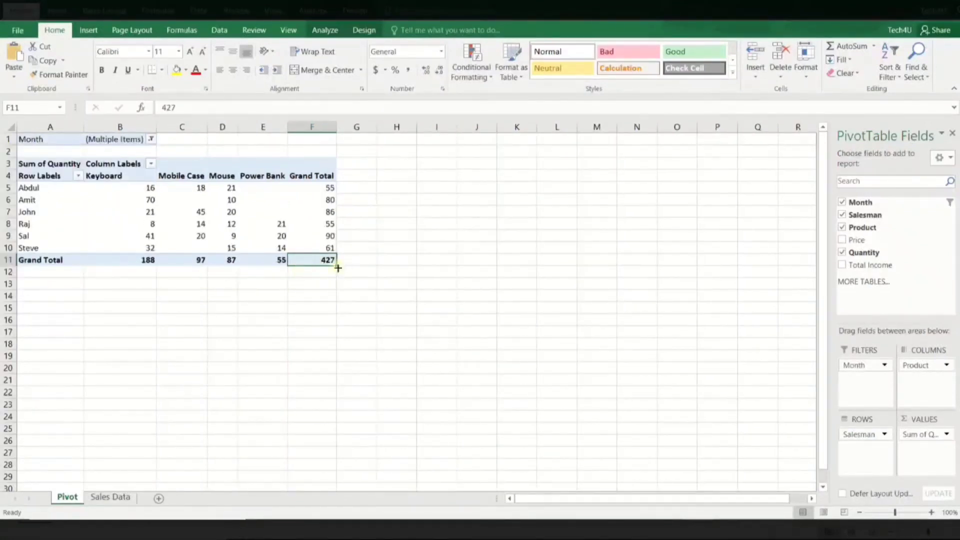
left_click(152, 142)
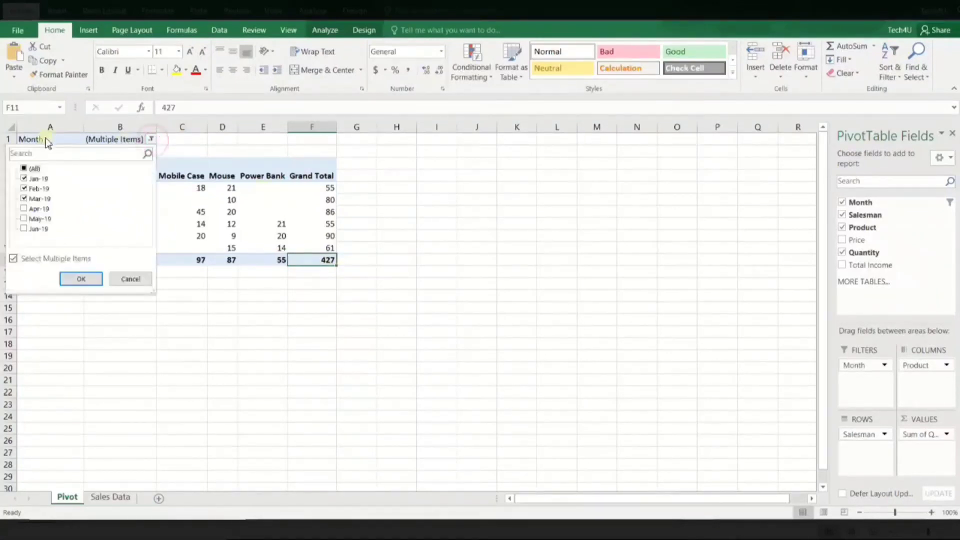
left_click(25, 169)
left_click(81, 279)
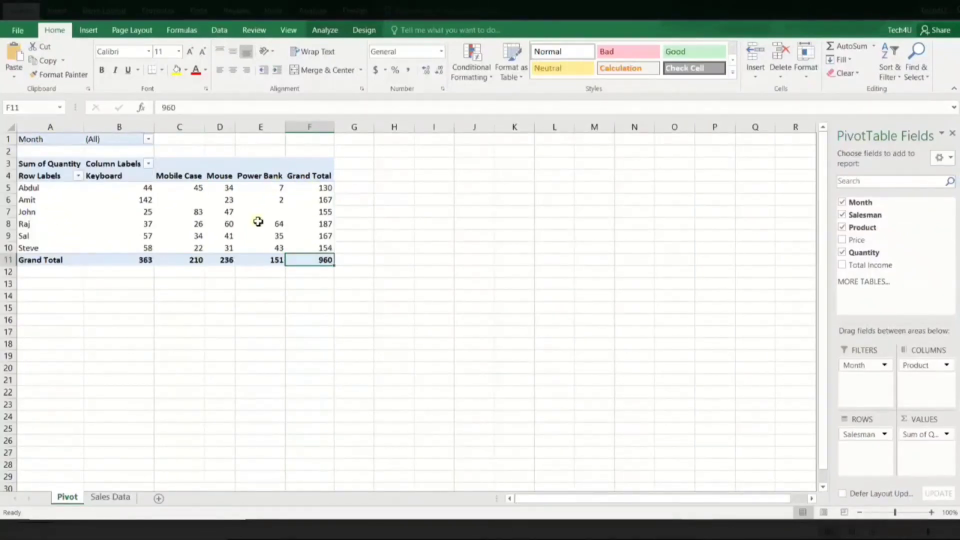
left_click(78, 176)
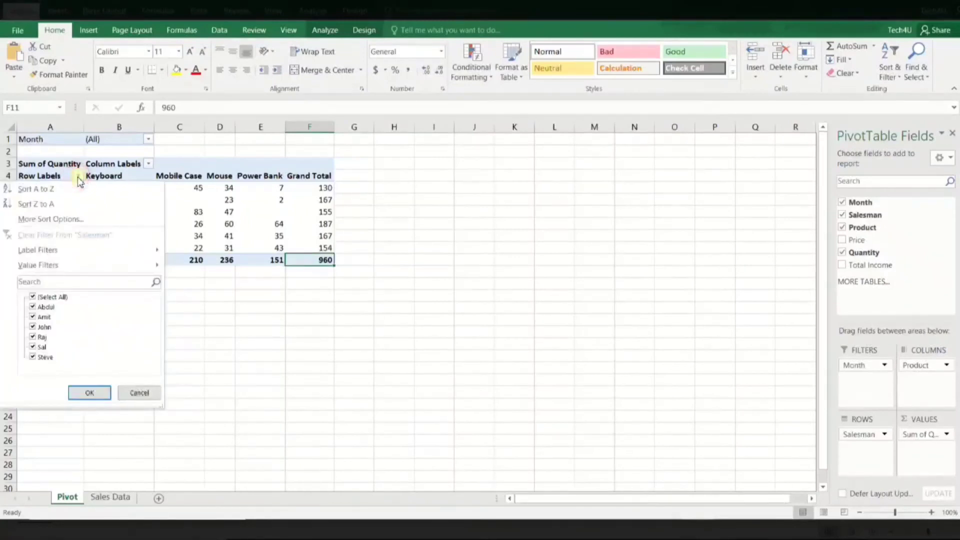
left_click(31, 297)
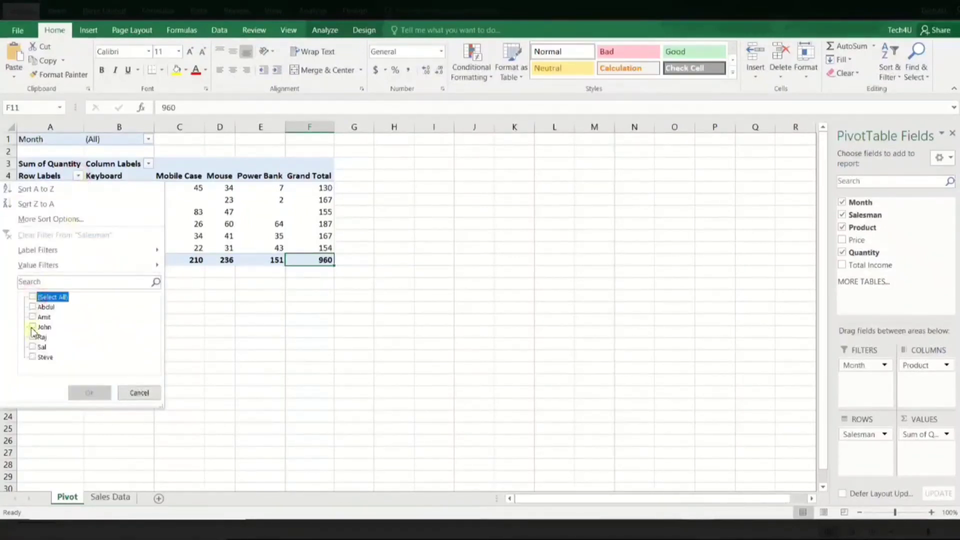
left_click(32, 328)
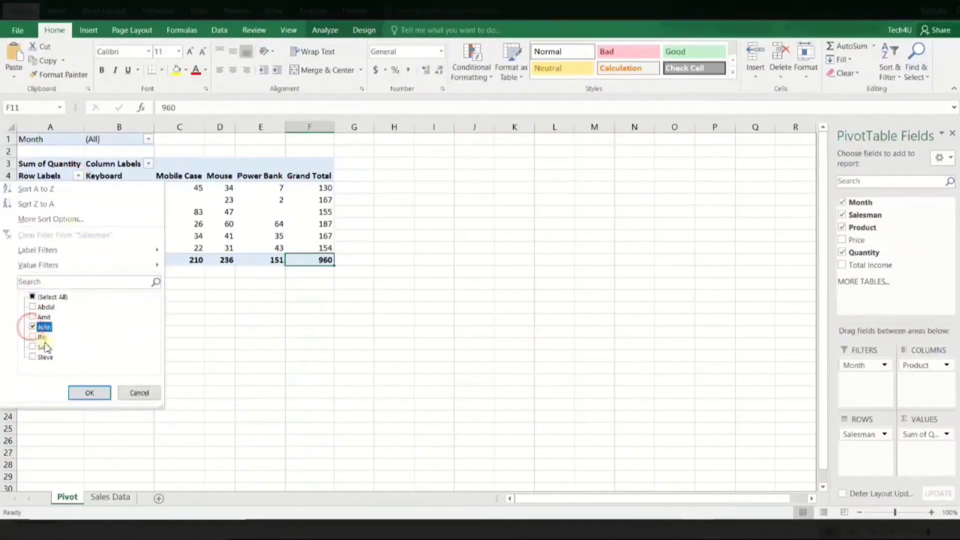
left_click(91, 393)
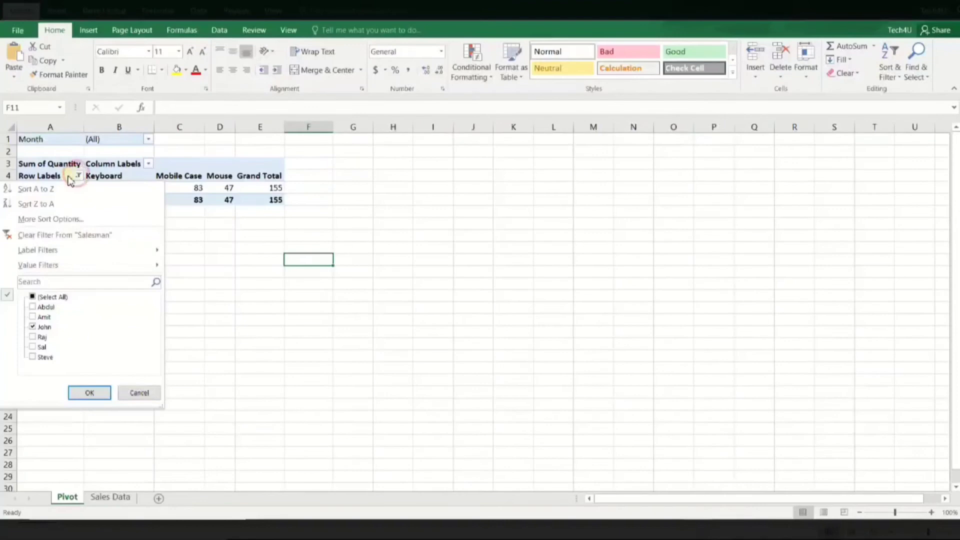
left_click(33, 297)
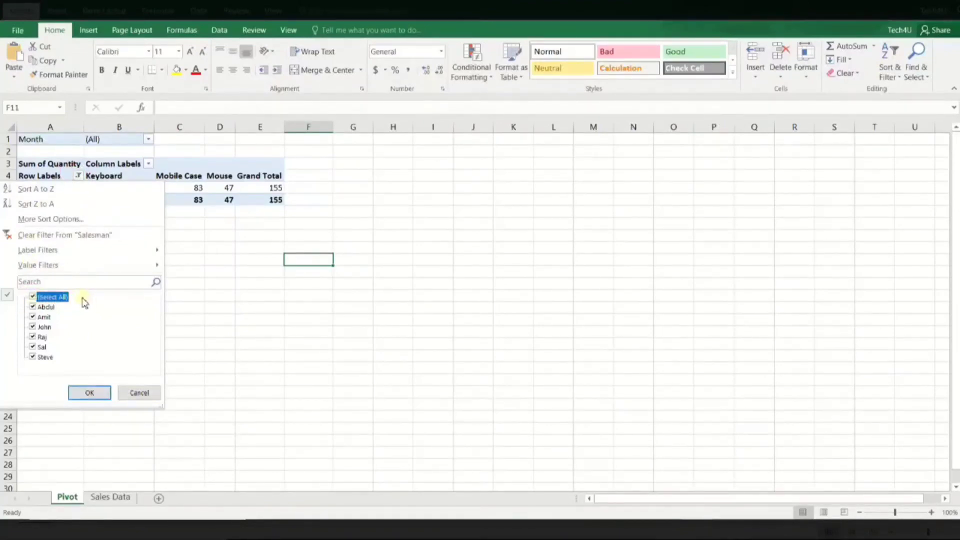
left_click(90, 392)
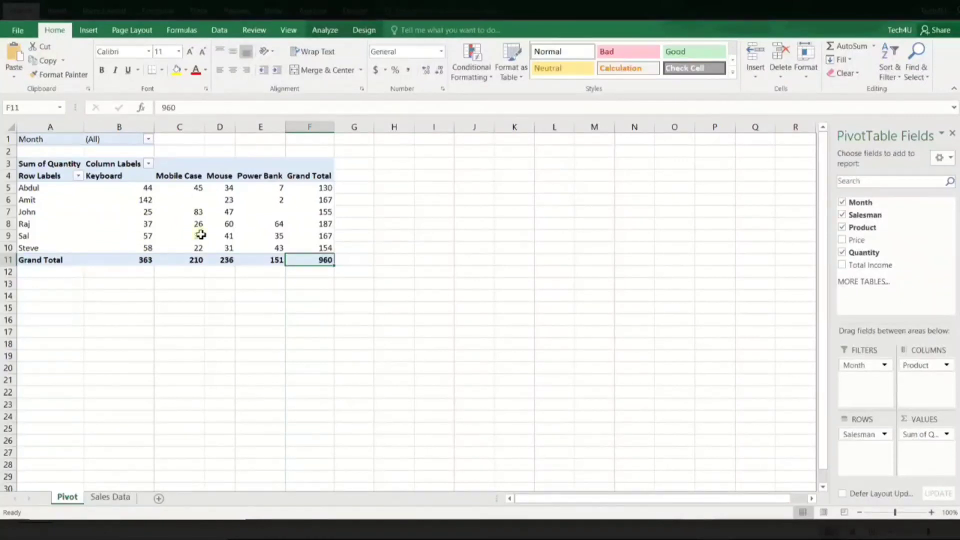
Step: Insert a clustered column PivotChart and place it beside the pivot table, spanning columns G to P
left_click(325, 30)
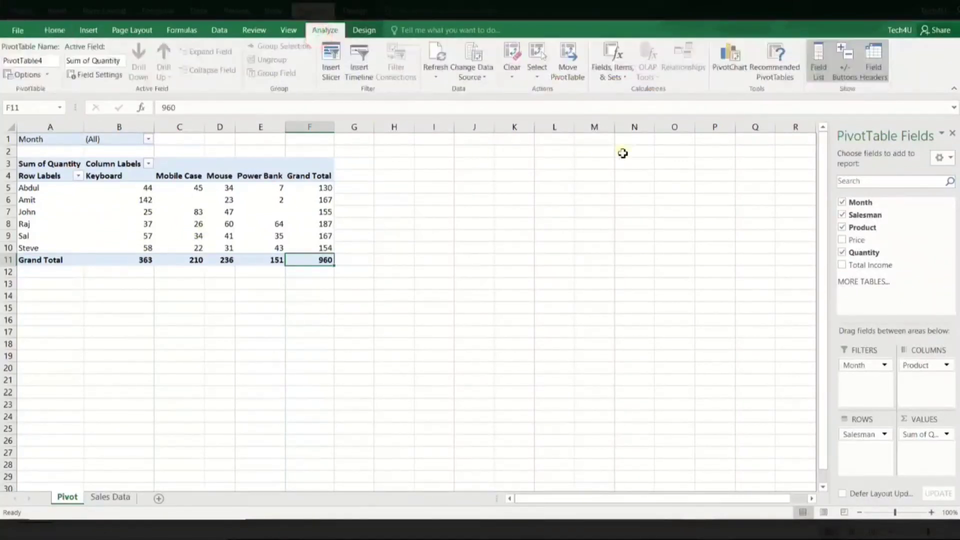
left_click(722, 53)
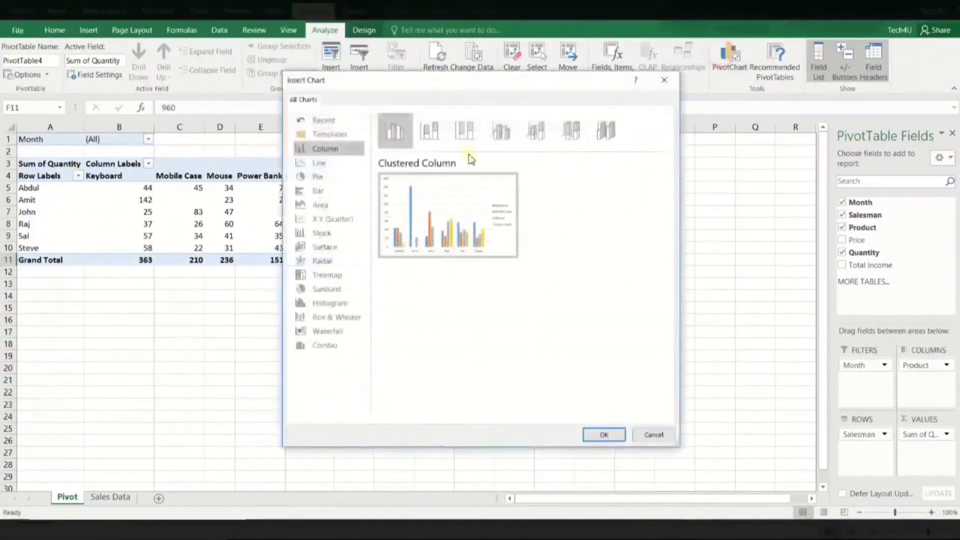
left_click(600, 435)
left_click_drag(465, 273, 553, 163)
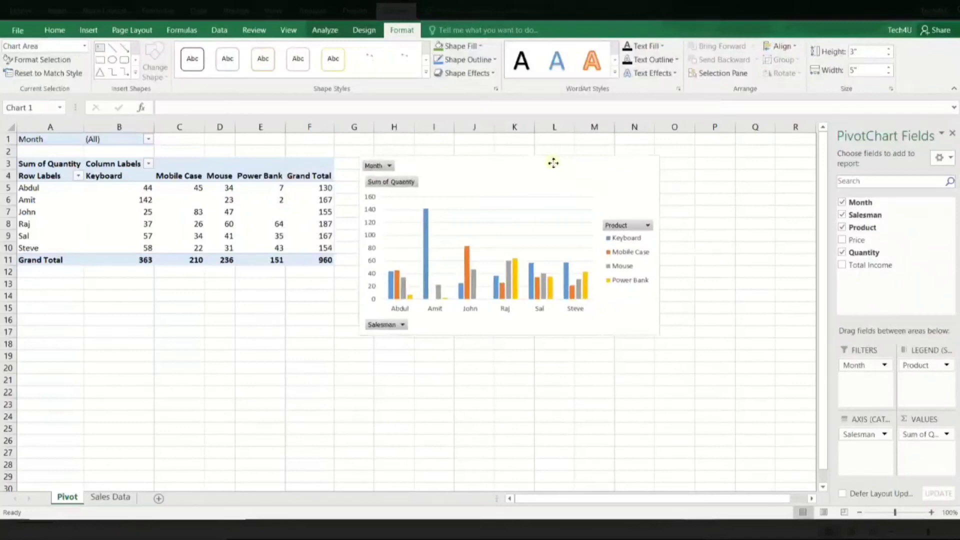
mouse_move(649, 330)
left_mouse_down()
mouse_move(716, 319)
mouse_move(802, 325)
left_mouse_up()
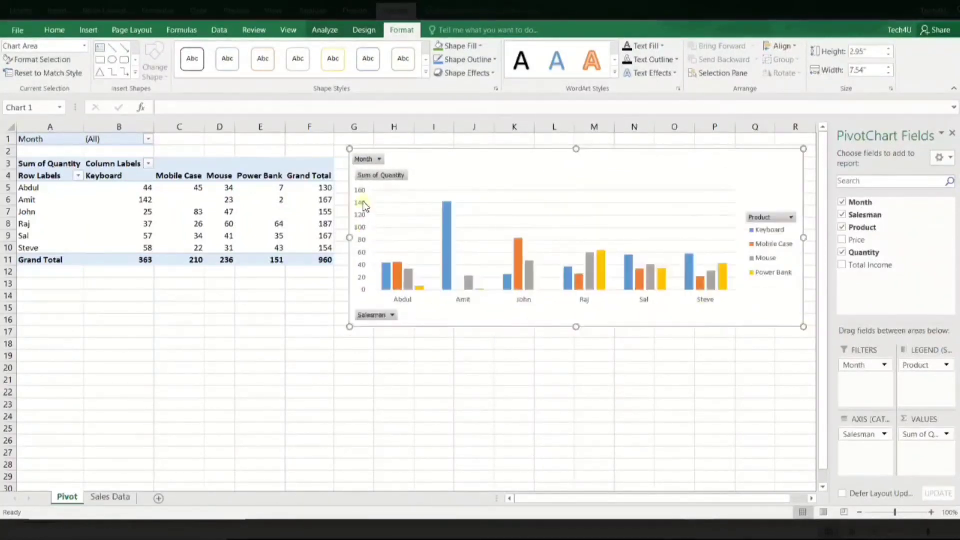
Step: Hide all field buttons on the quantity PivotChart and close the PivotChart Fields pane
right_click(381, 176)
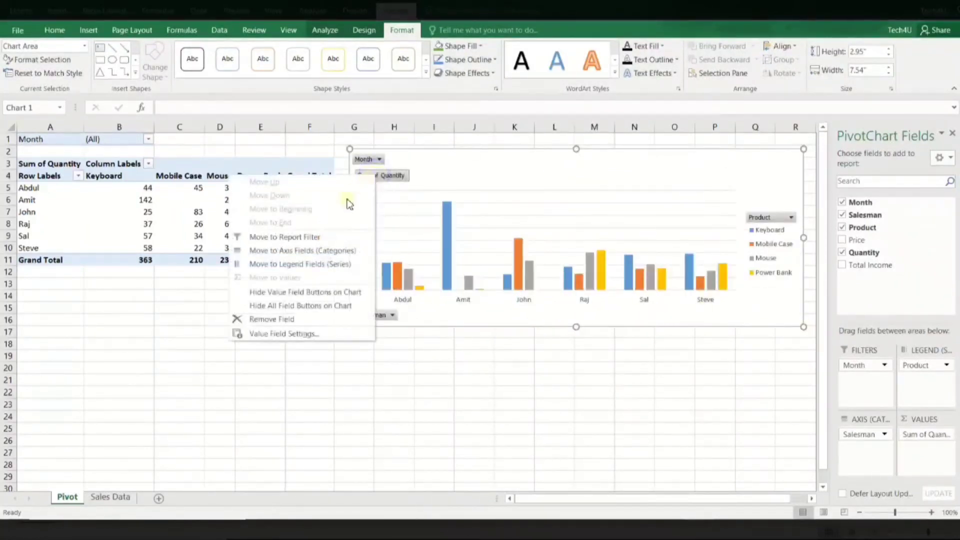
left_click(300, 305)
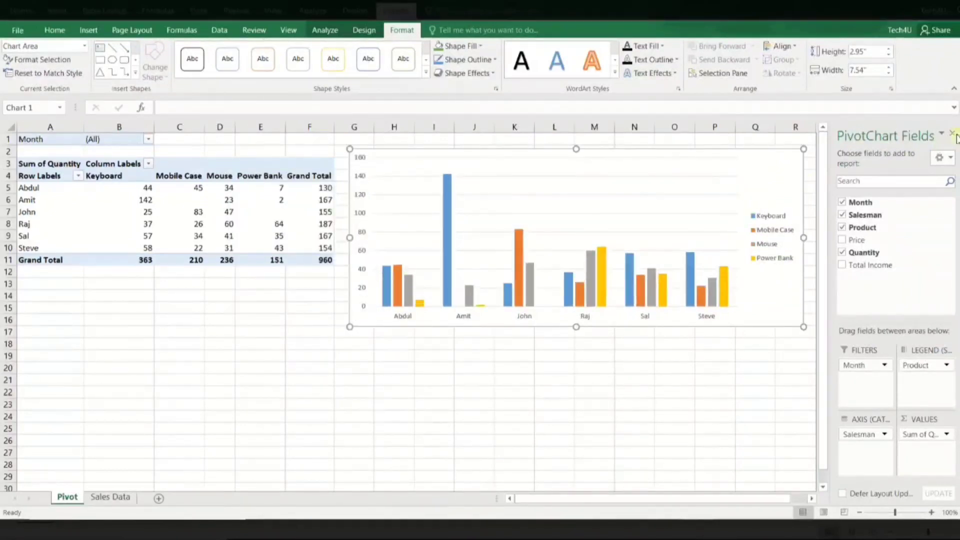
left_click(953, 134)
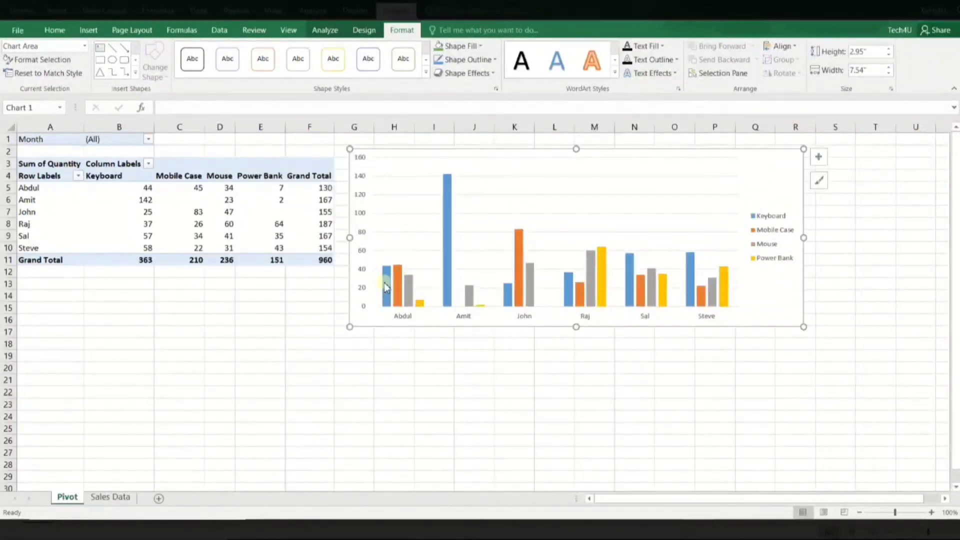